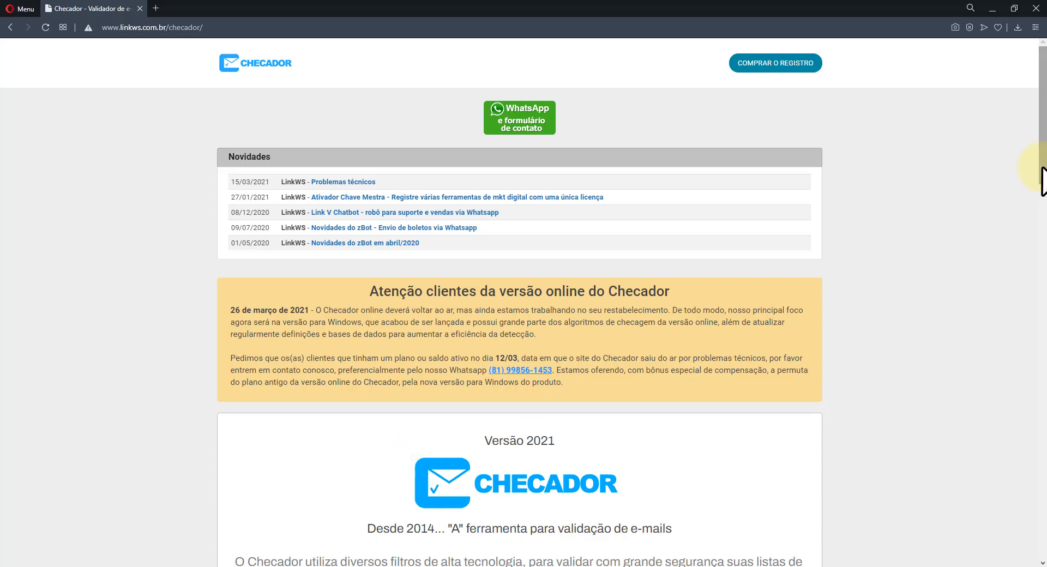
Scroll the linkws.com.br Checador page down to the 'BAIXE O CHECADOR (PARA WINDOWS)' section.
drag(1042, 166, 1042, 203)
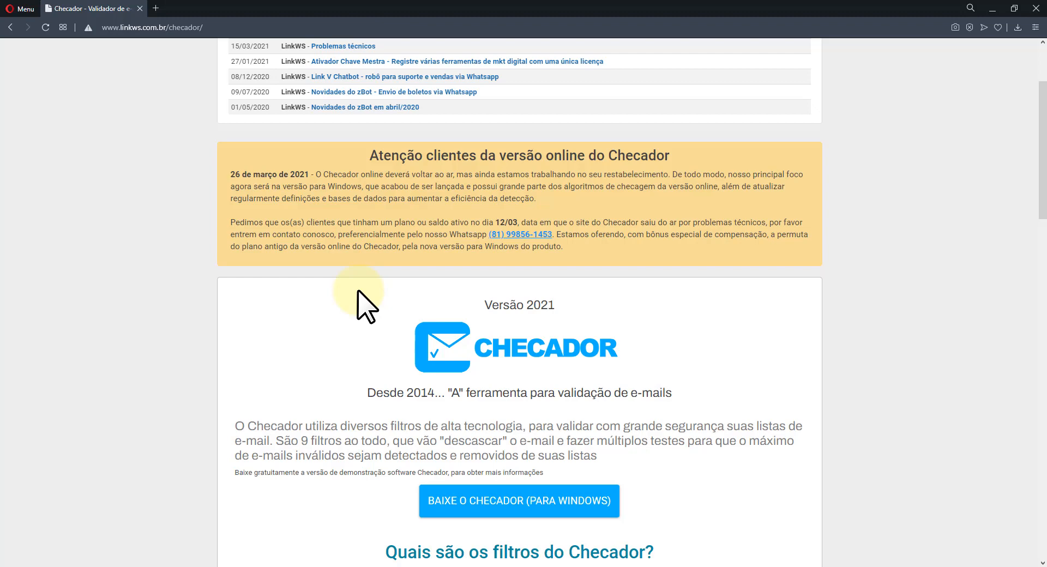
scroll(1034, 137, down, 7)
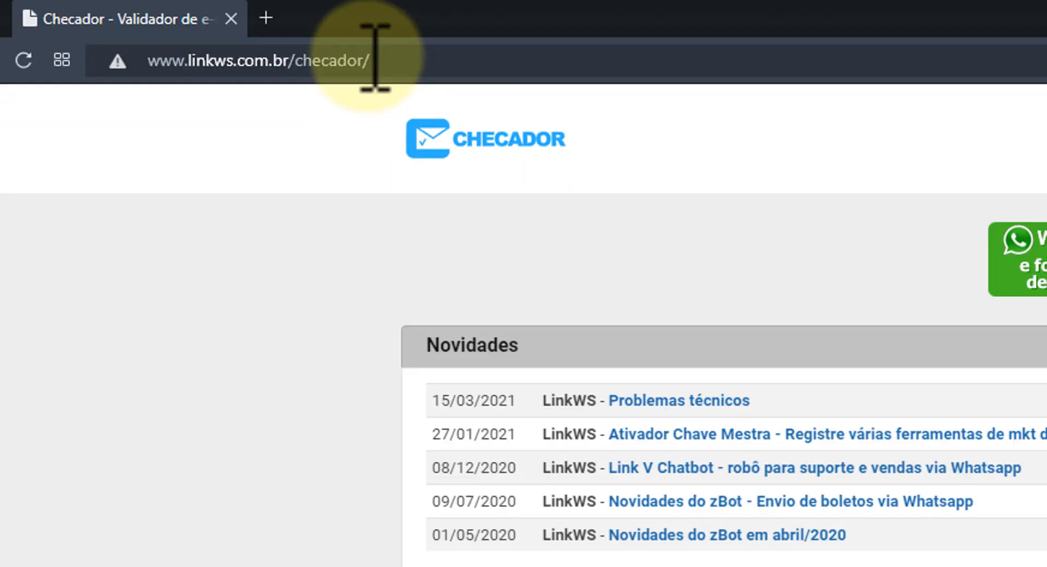
scroll(589, 414, down, 3)
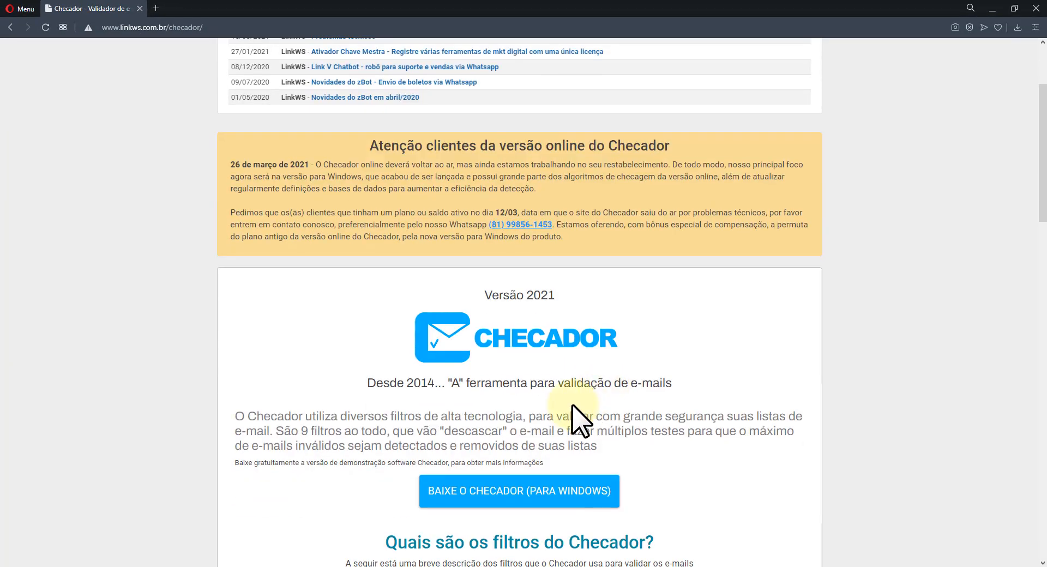
Request the Checador Windows download and choose 'Baixar agora' on the download page.
click(518, 490)
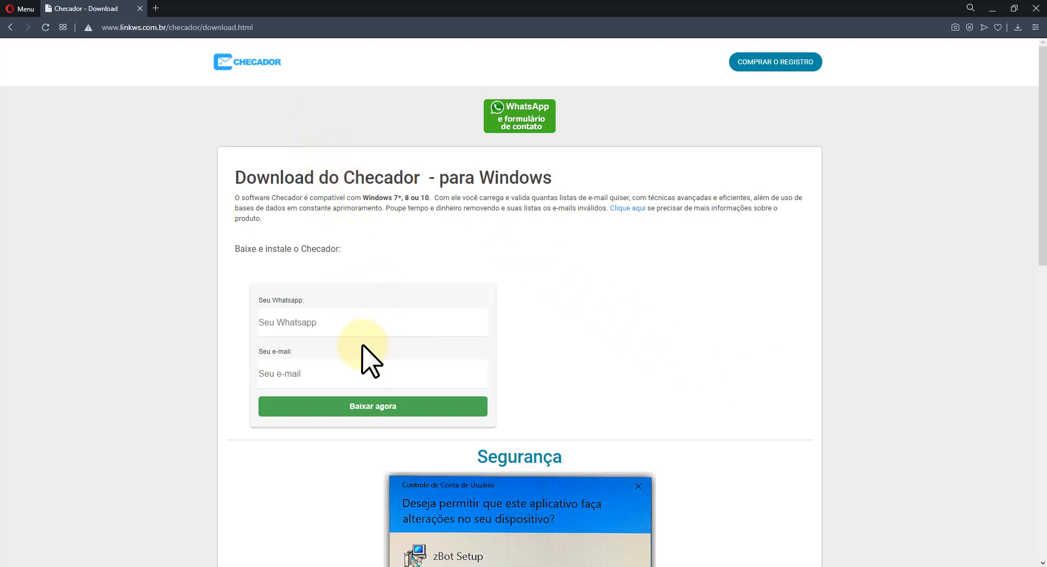
click(376, 407)
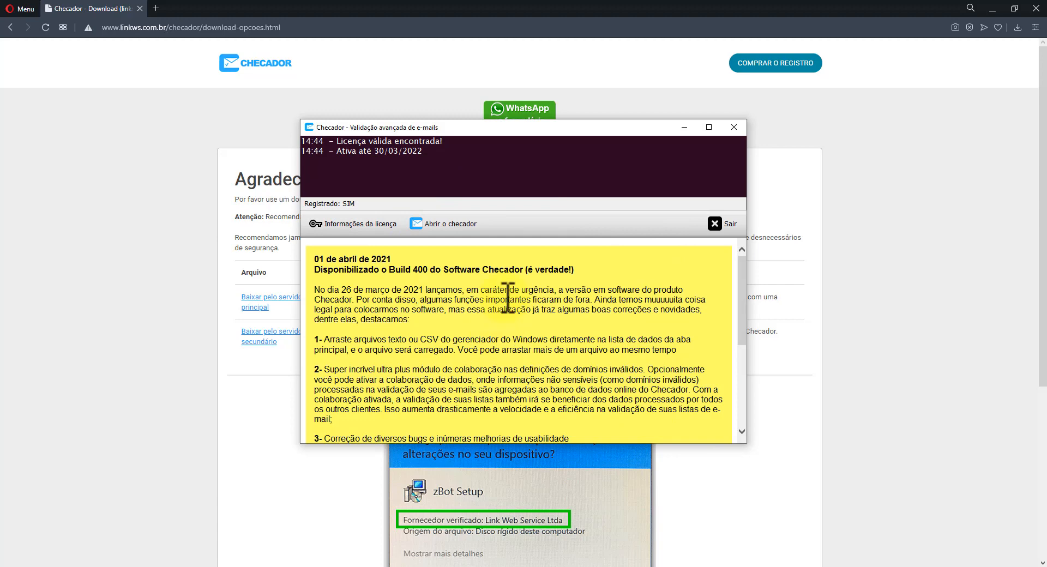
Launch the checker from the Build 400 launcher and bring up the Definições de checagem window.
click(455, 315)
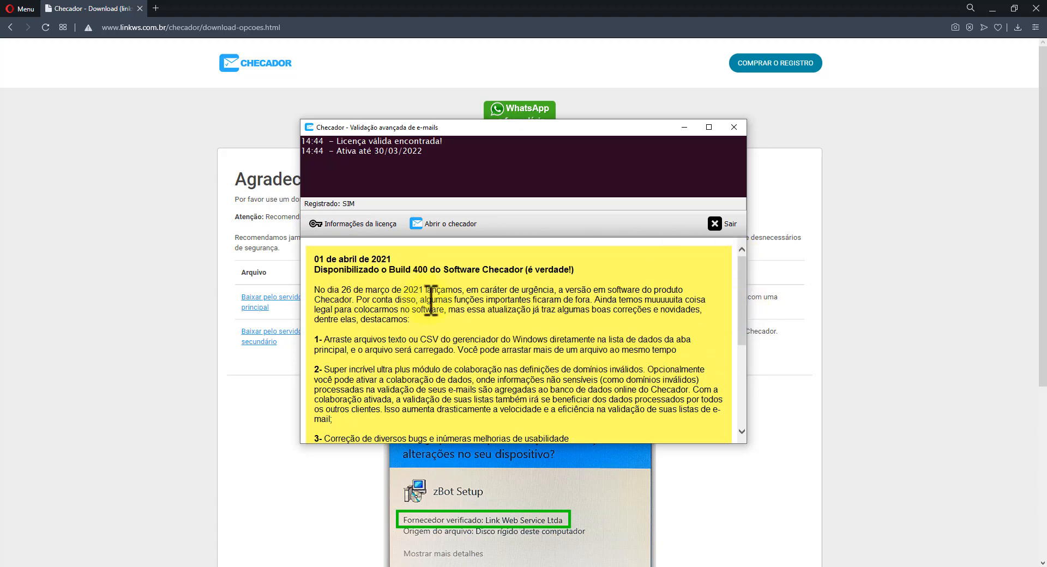
drag(741, 294, 747, 271)
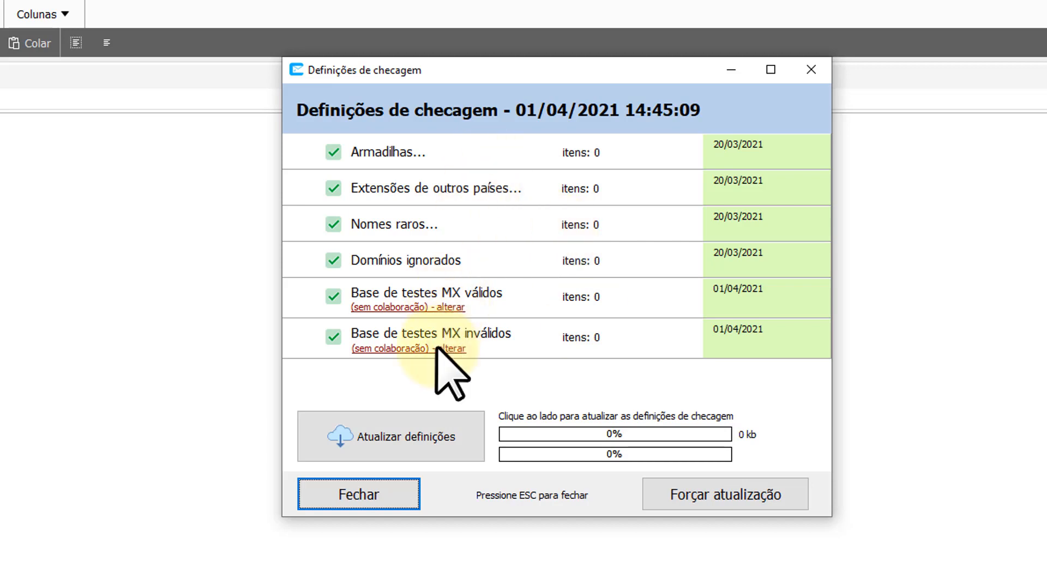
Update the definitions online, then open the '(sem colaboração) - alterar' settings for the MX test bases.
click(390, 442)
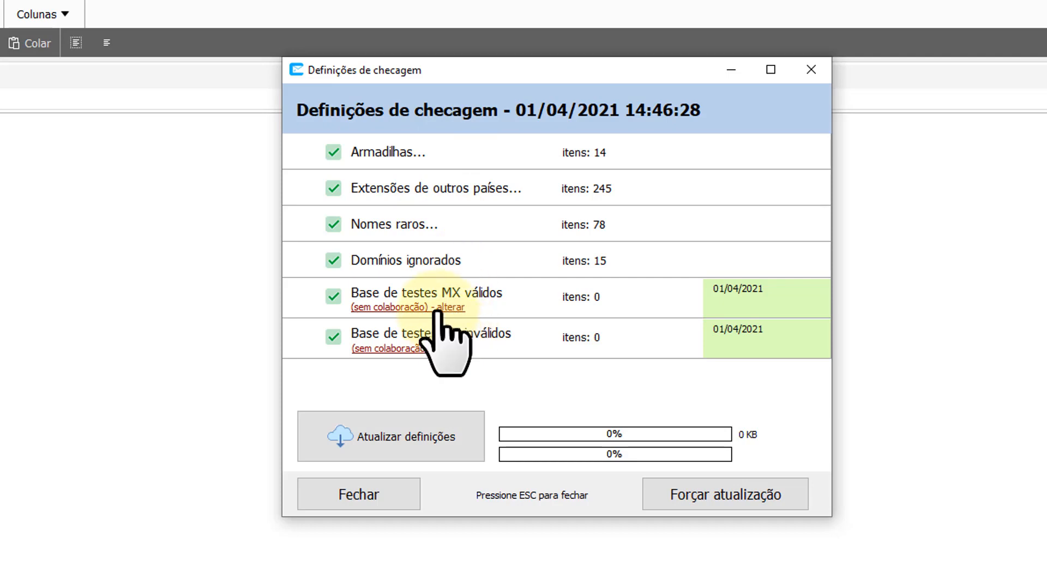
click(392, 306)
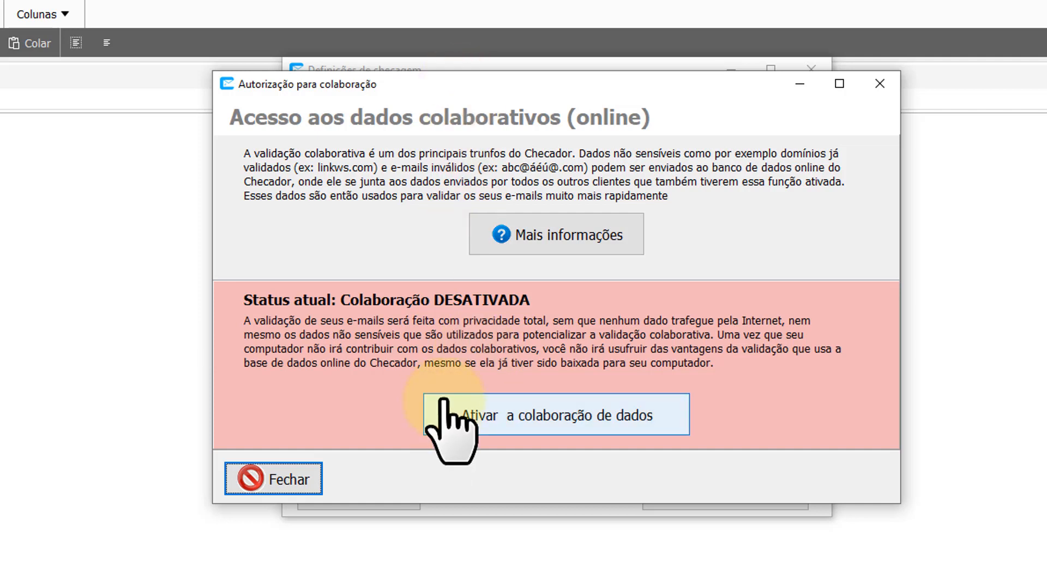
Activate data collaboration, briefly disable it and read the help, then re-enable and close the dialog.
click(567, 419)
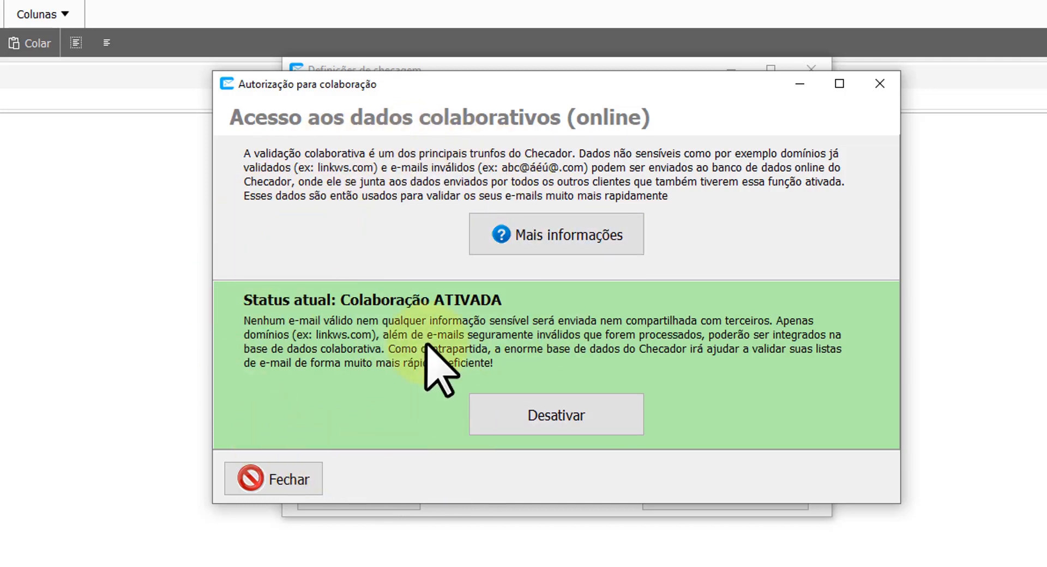
click(588, 416)
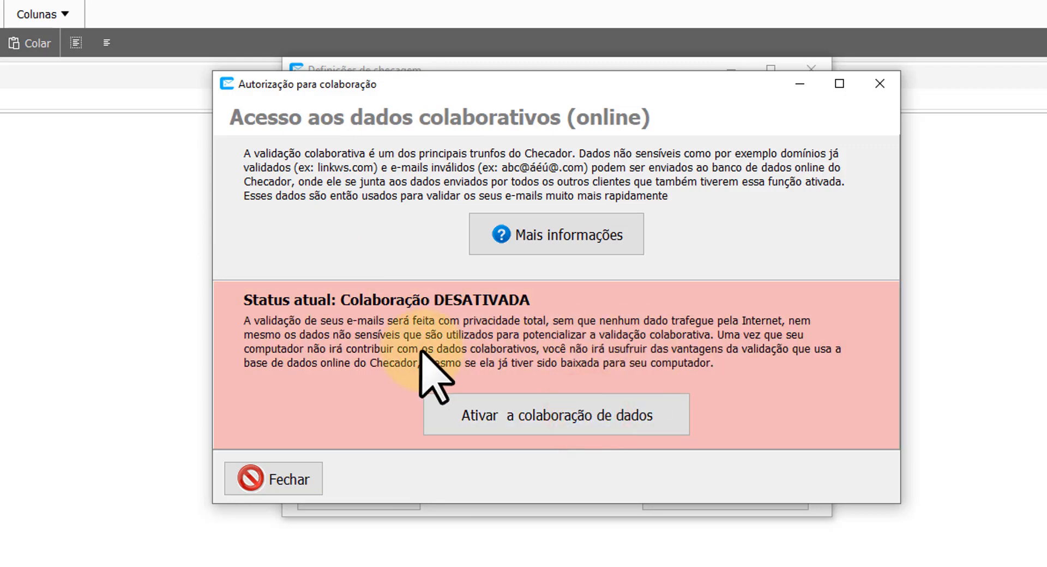
click(571, 234)
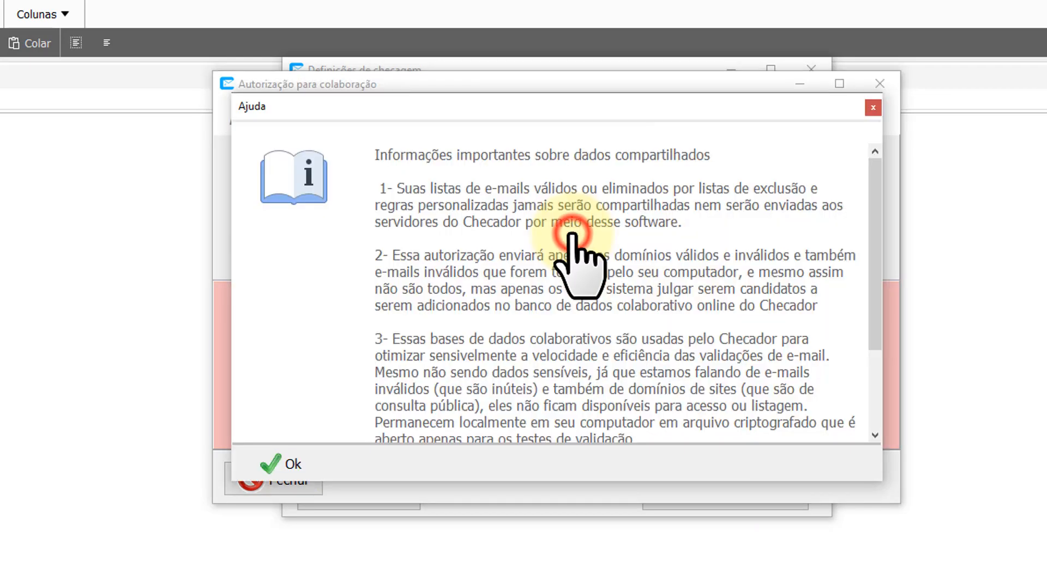
drag(875, 218, 886, 334)
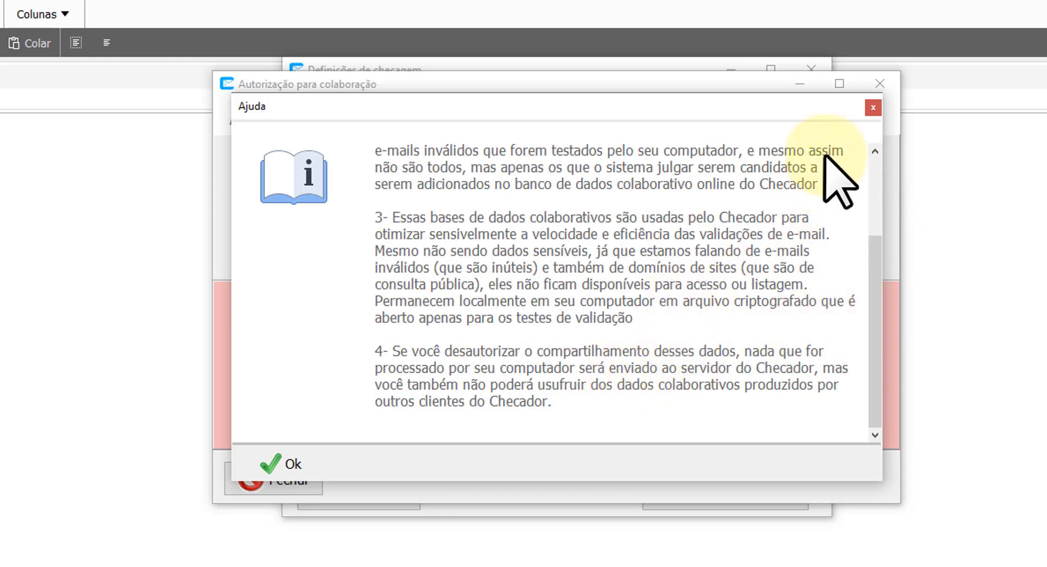
click(873, 108)
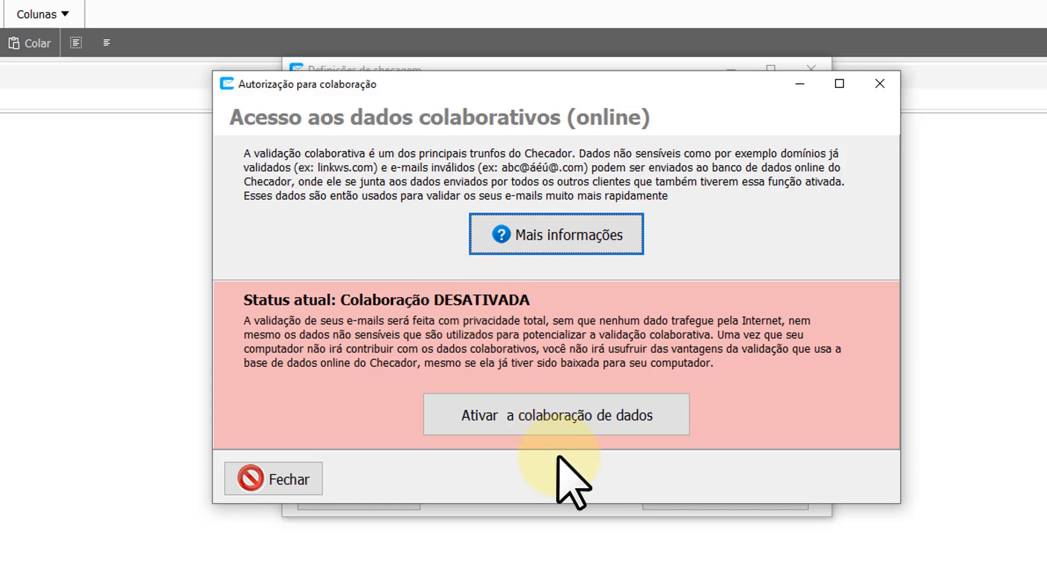
click(542, 416)
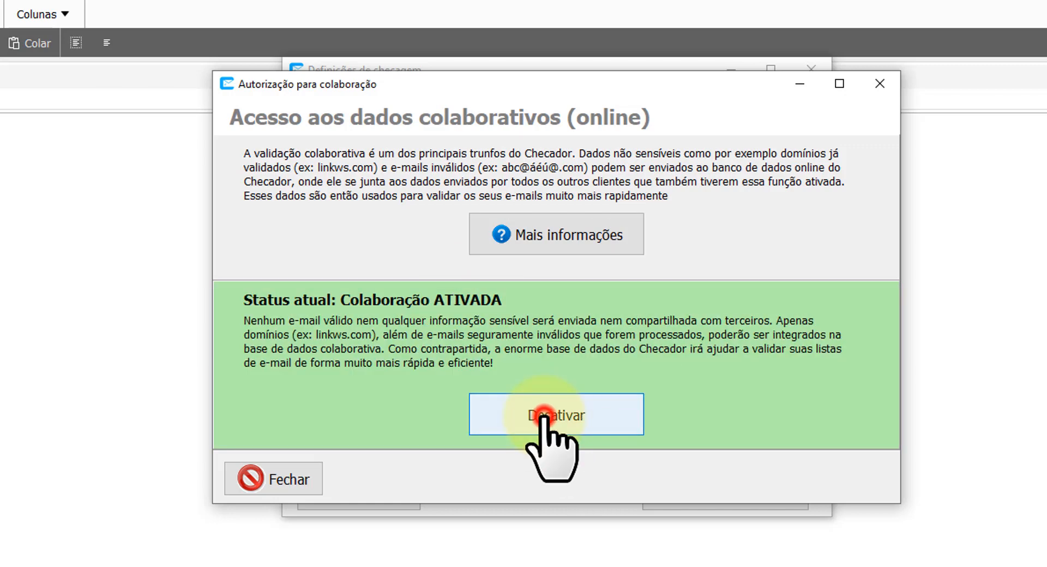
click(248, 480)
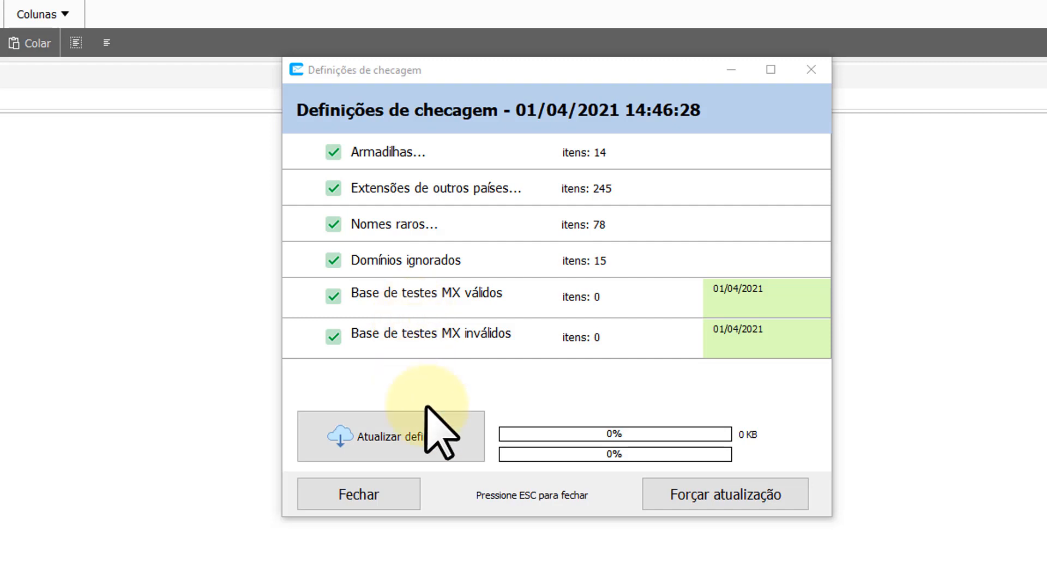
Update the definitions to 103.640 valid and 102.702 invalid MX items and acknowledge completion.
click(440, 450)
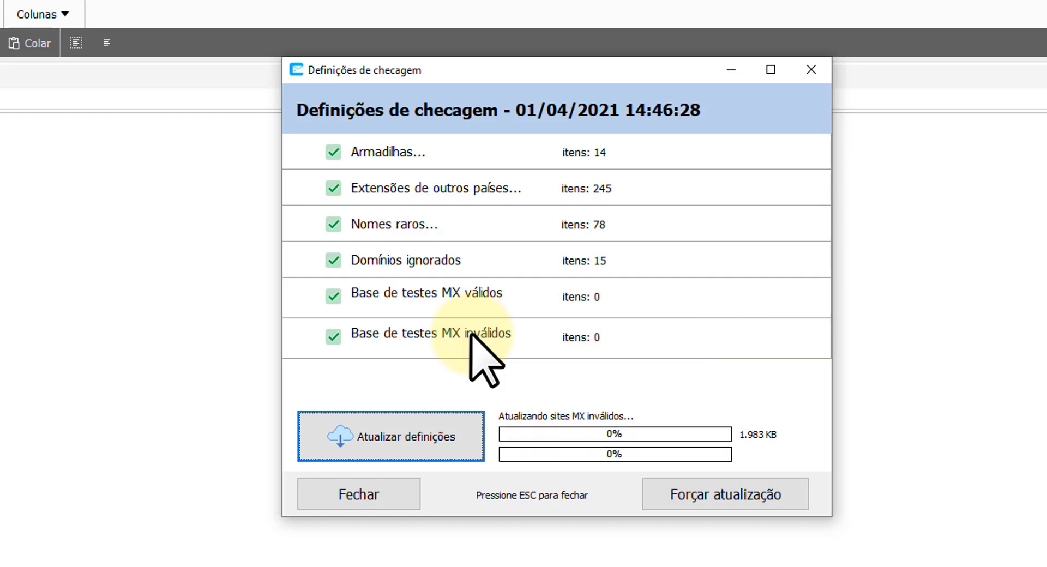
click(297, 388)
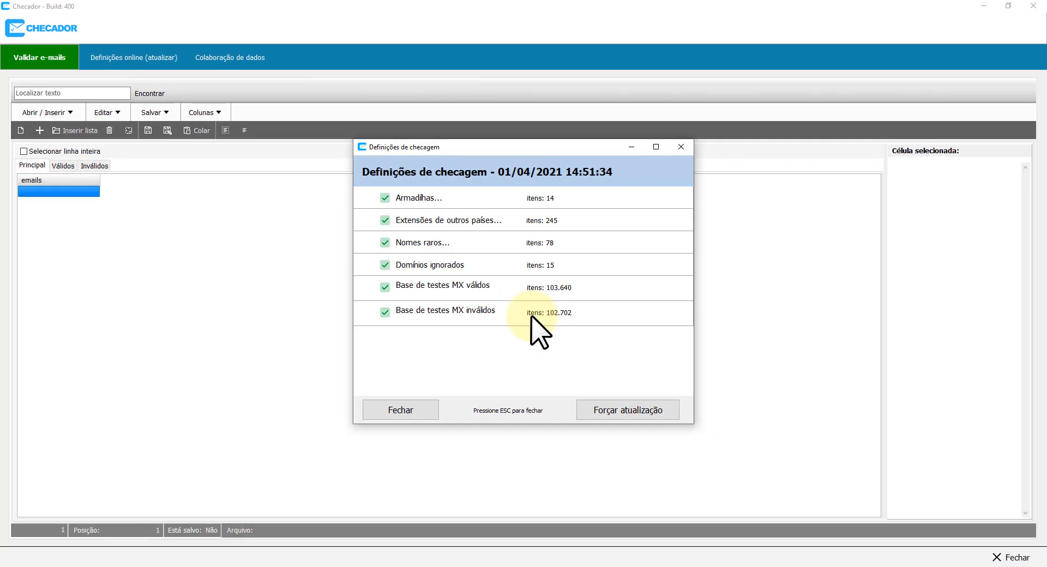
Close the definitions window and check that the Principal, Válidos and Inválidos lists are empty.
click(404, 412)
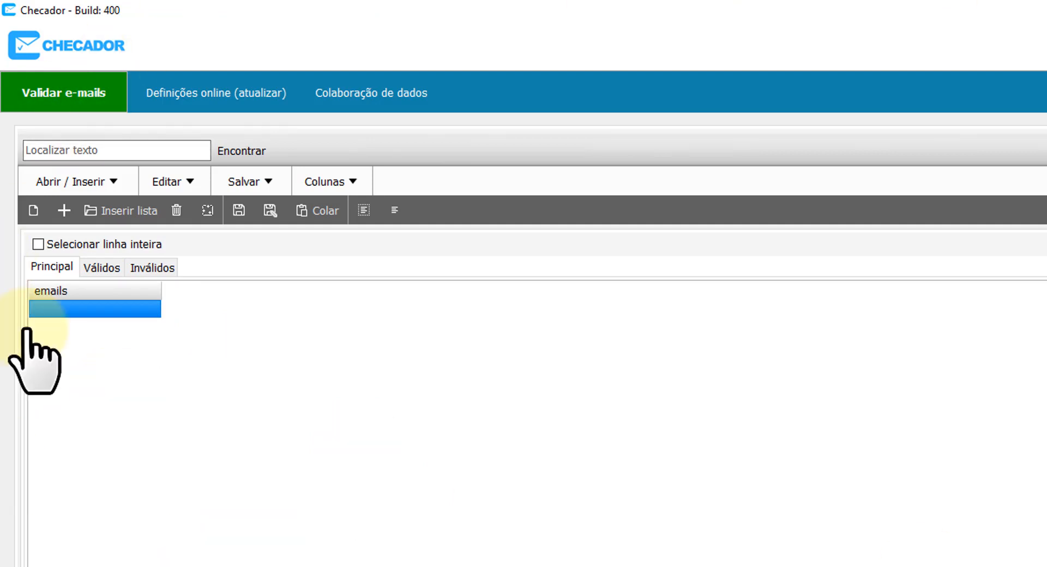
click(87, 268)
click(135, 267)
click(50, 267)
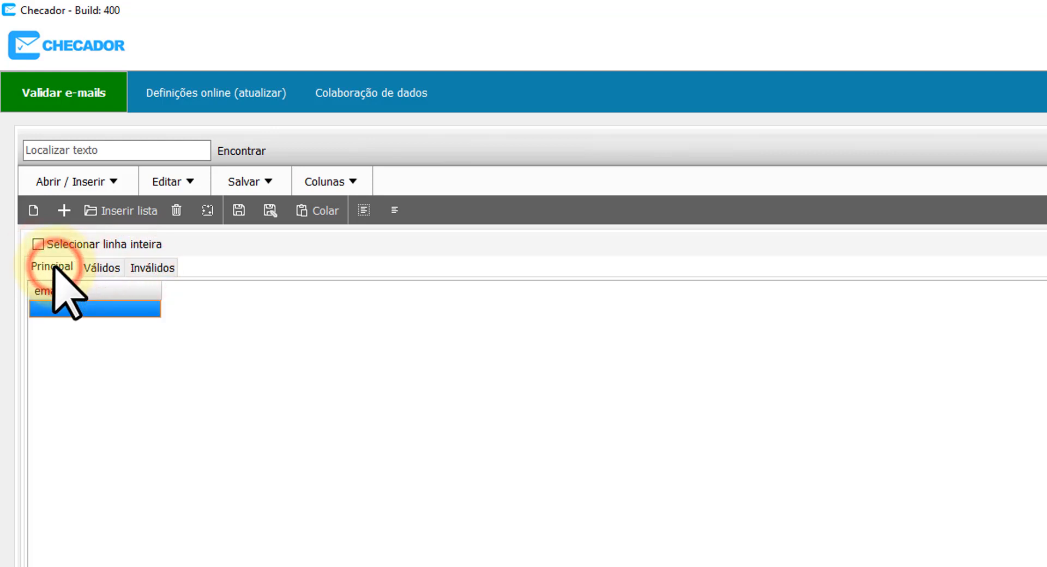
click(92, 268)
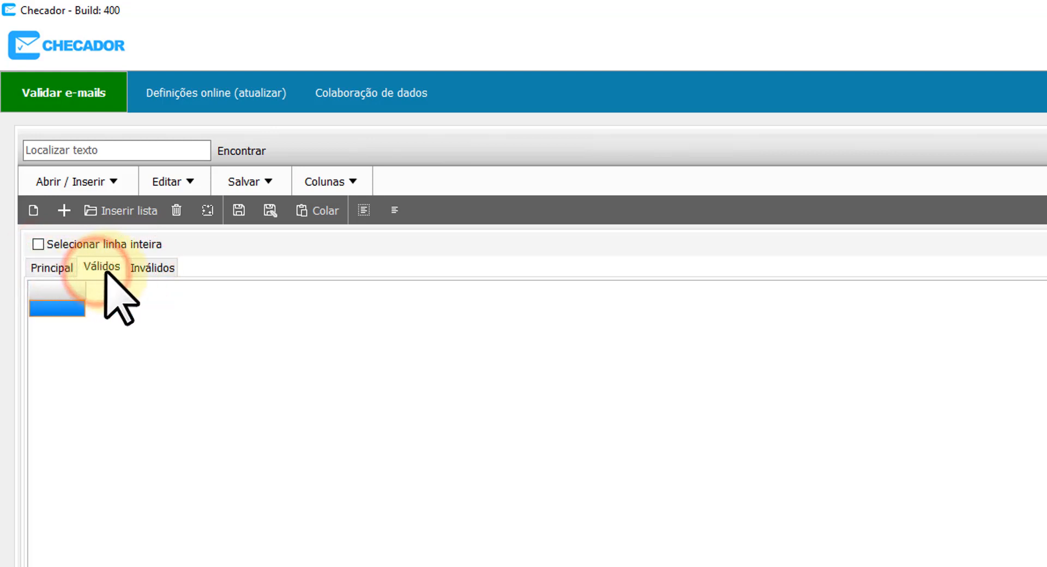
click(143, 269)
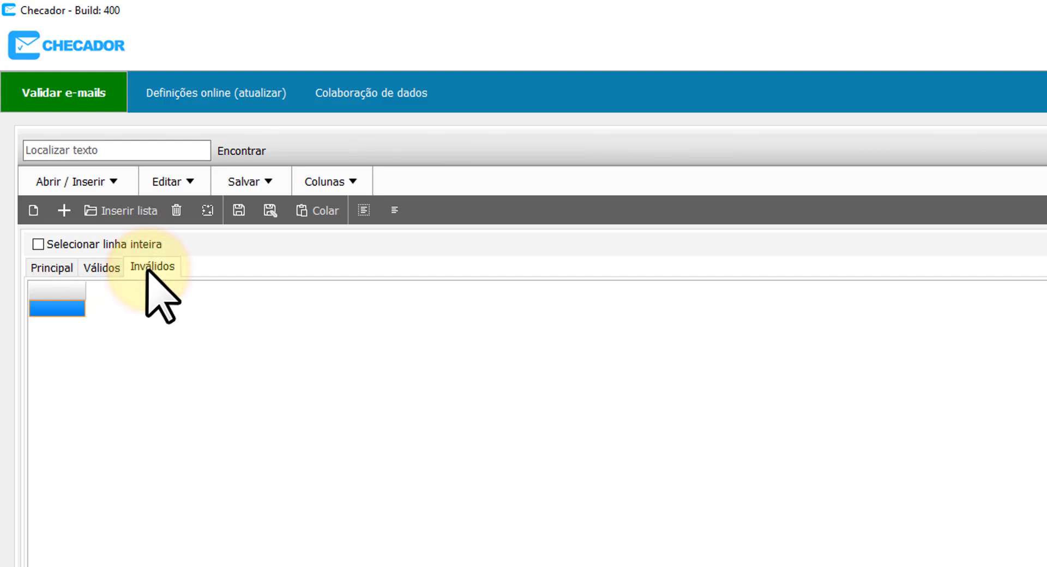
click(59, 269)
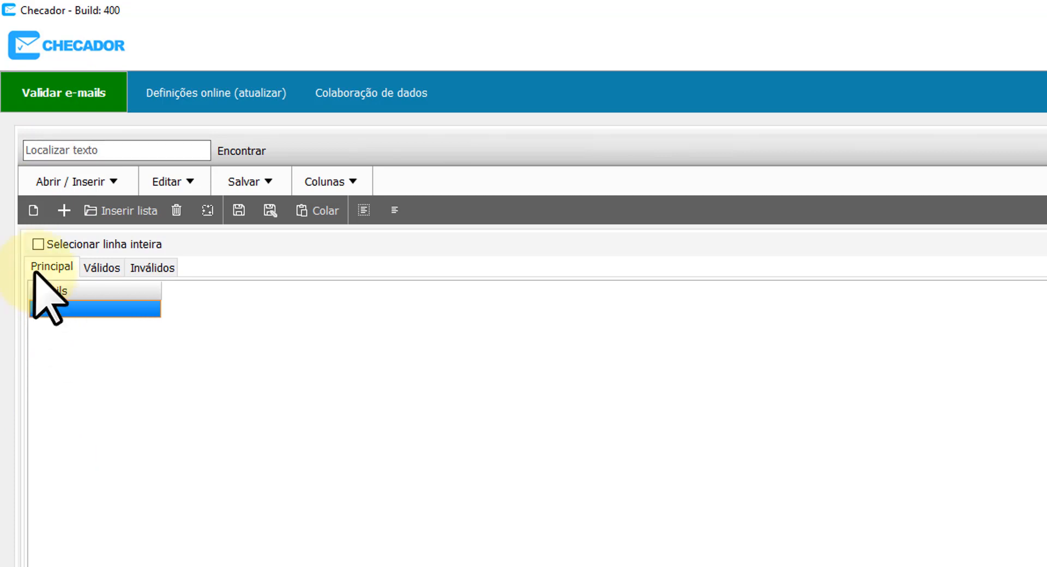
click(101, 267)
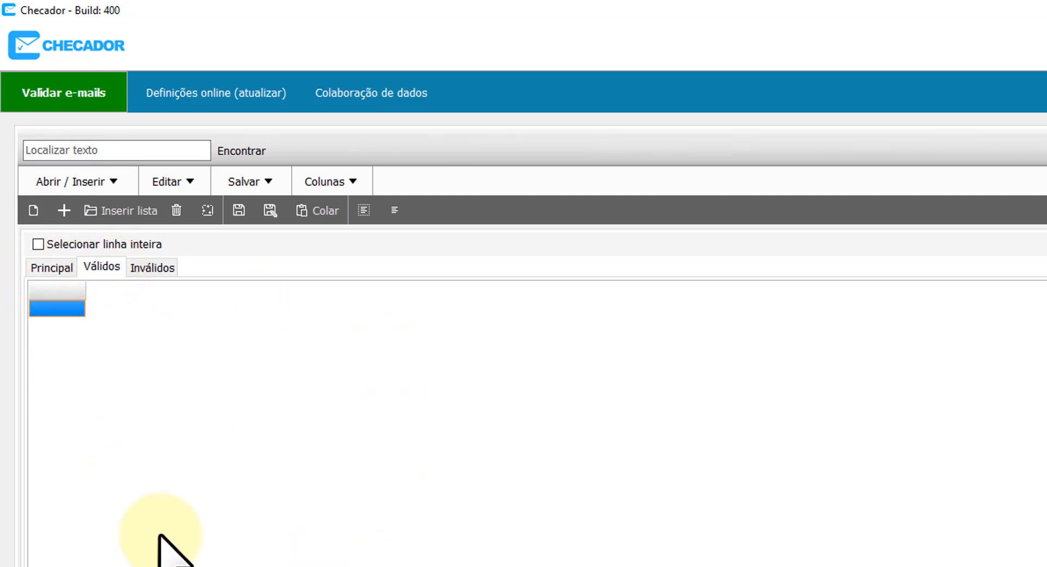
click(150, 267)
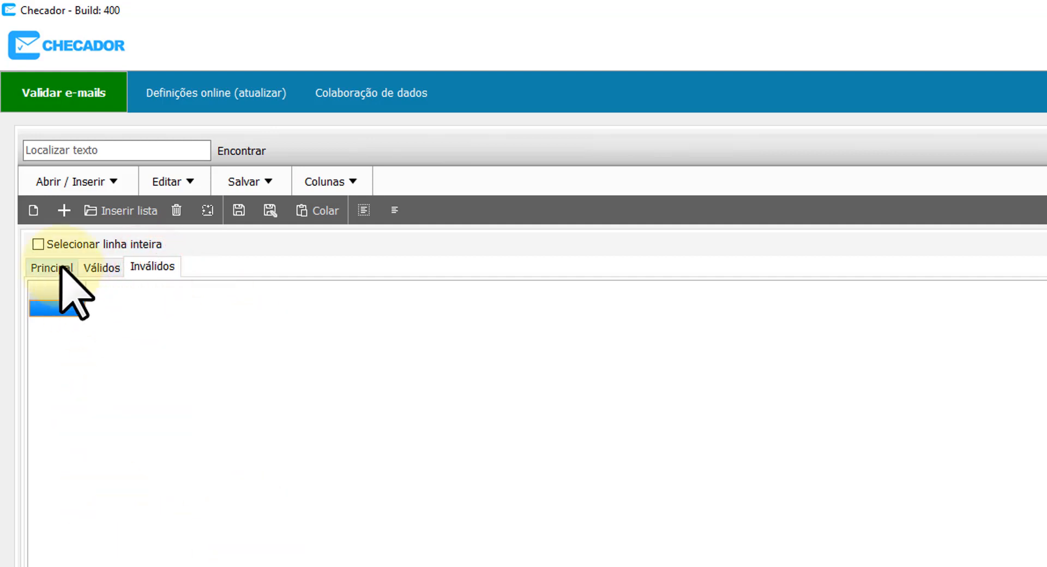
click(62, 267)
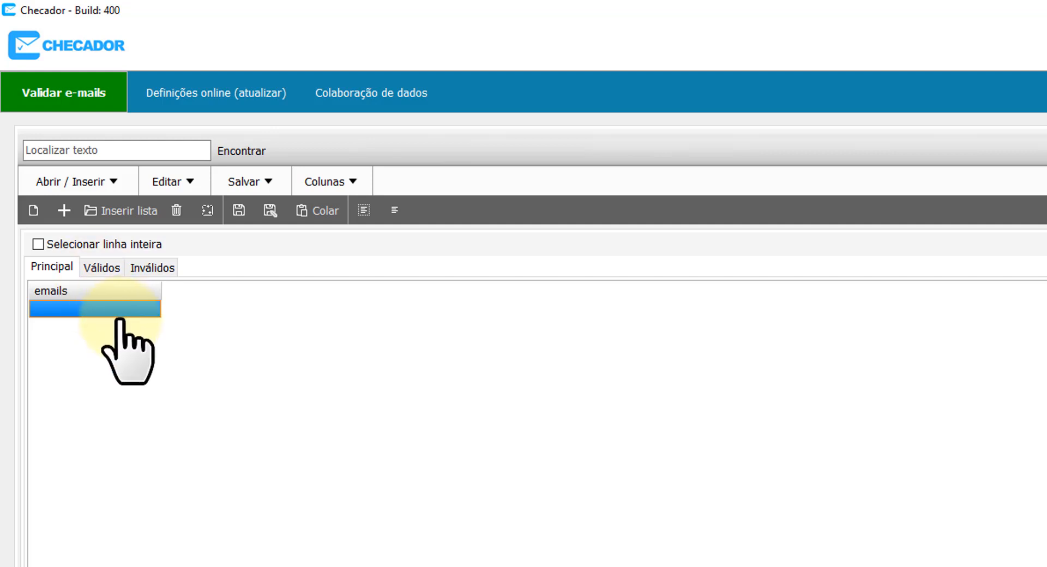
click(104, 309)
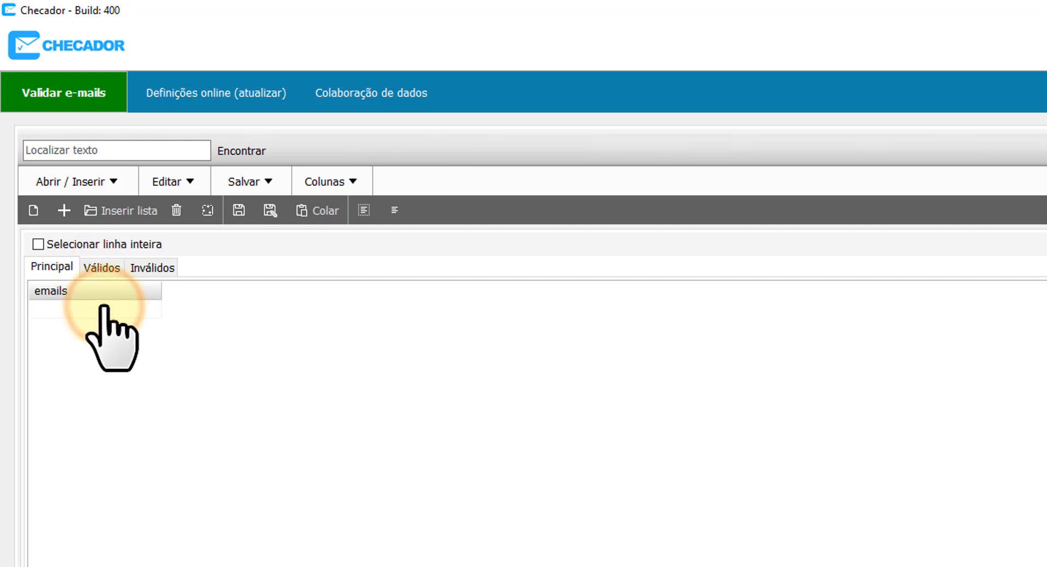
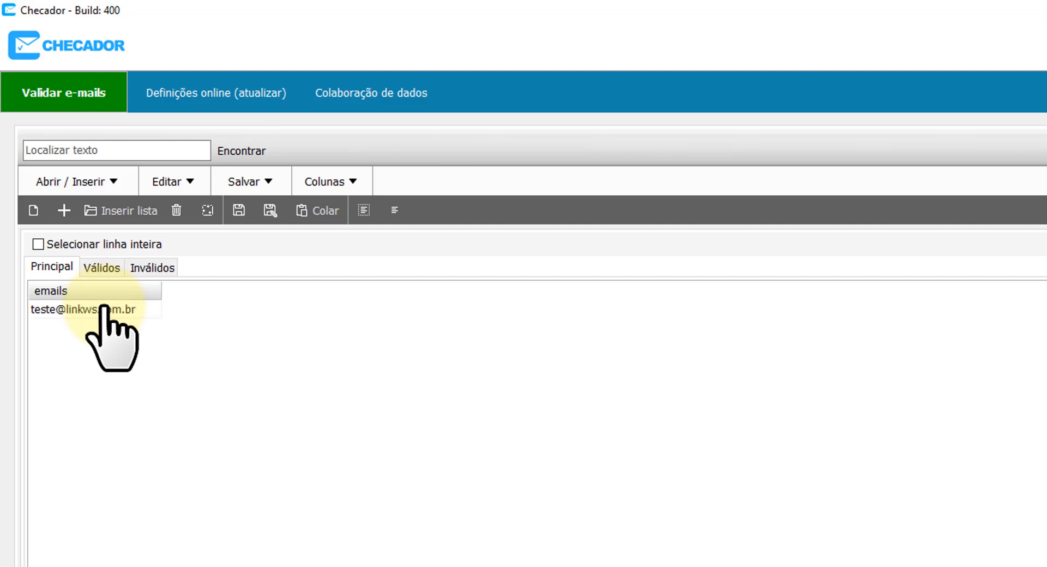
key(Return)
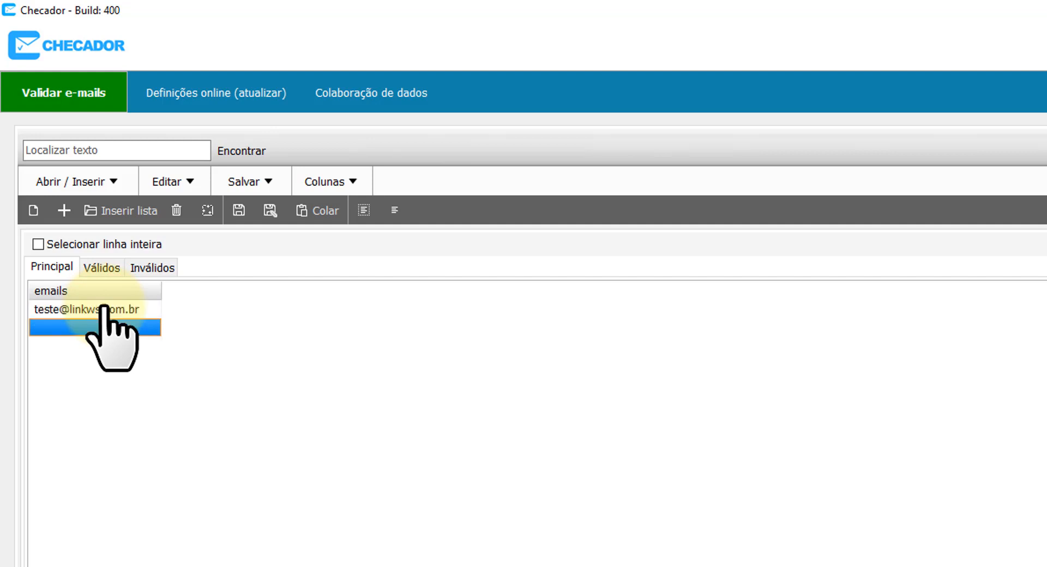
click(105, 309)
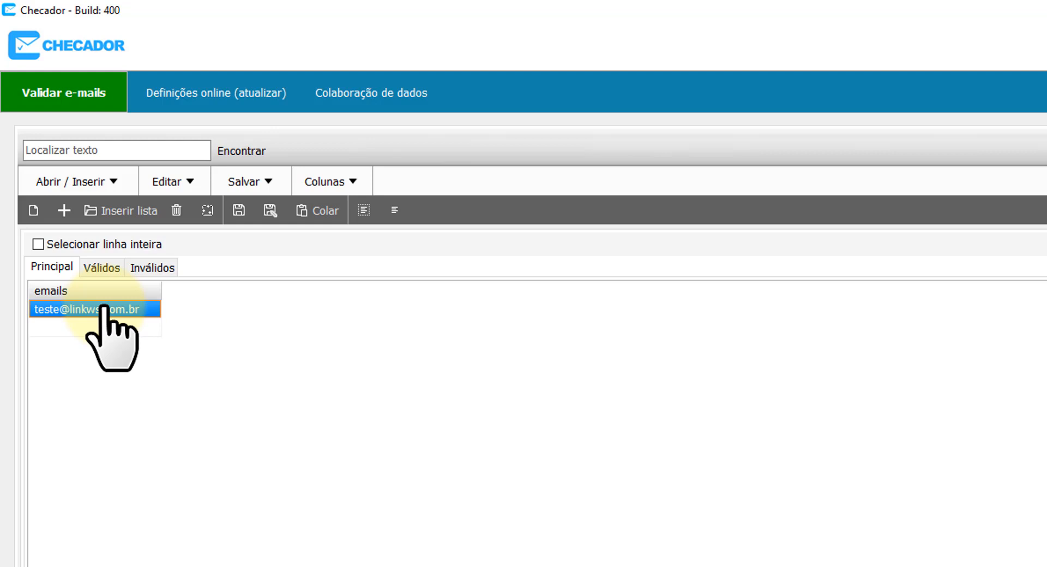
key(Down)
key(Down)
key(Up)
key(Up)
key(Down)
key(Right)
key(Left)
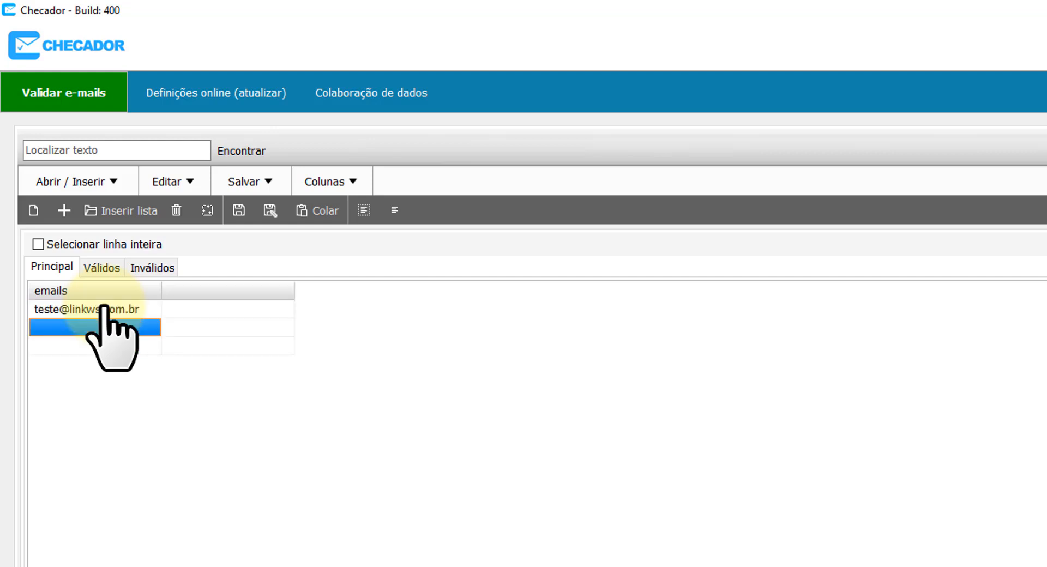
key(Right)
key(Up)
key(Right)
key(Left)
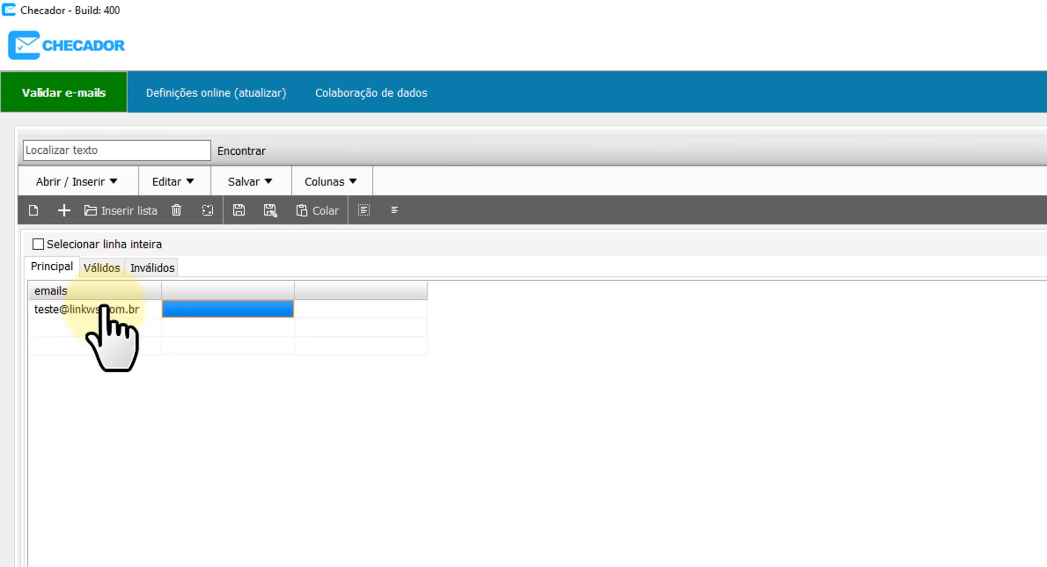
click(119, 327)
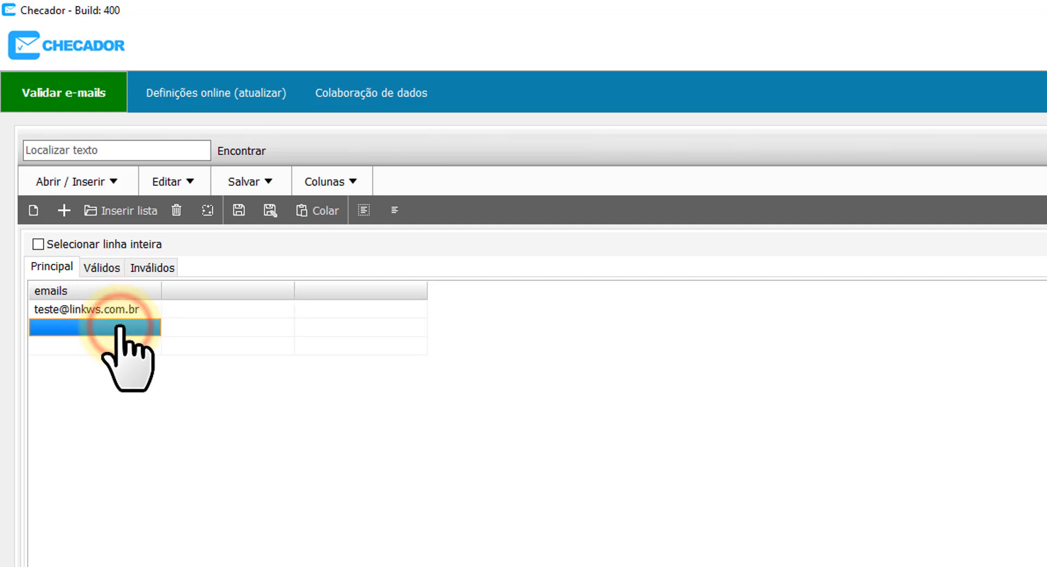
Rename the second column 'nome' and the third column 'aniversário'.
double_click(238, 289)
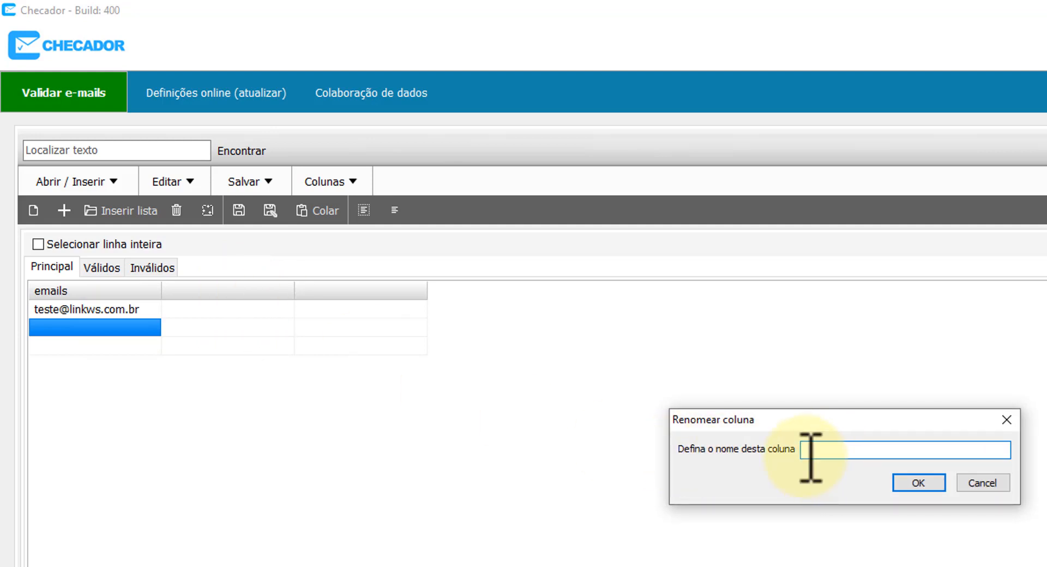
text(nome)
key(Return)
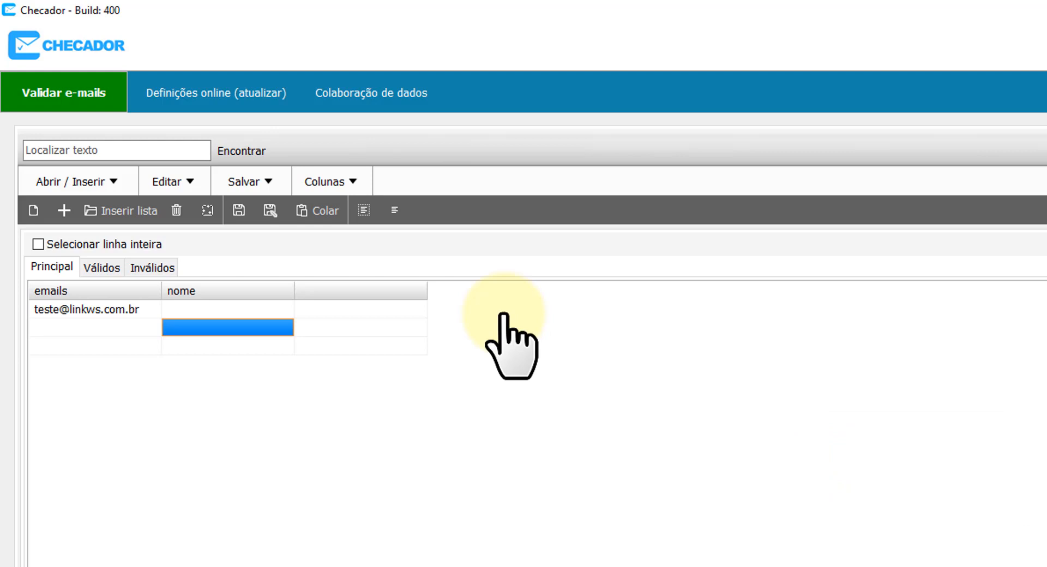
key(Up)
key(Right)
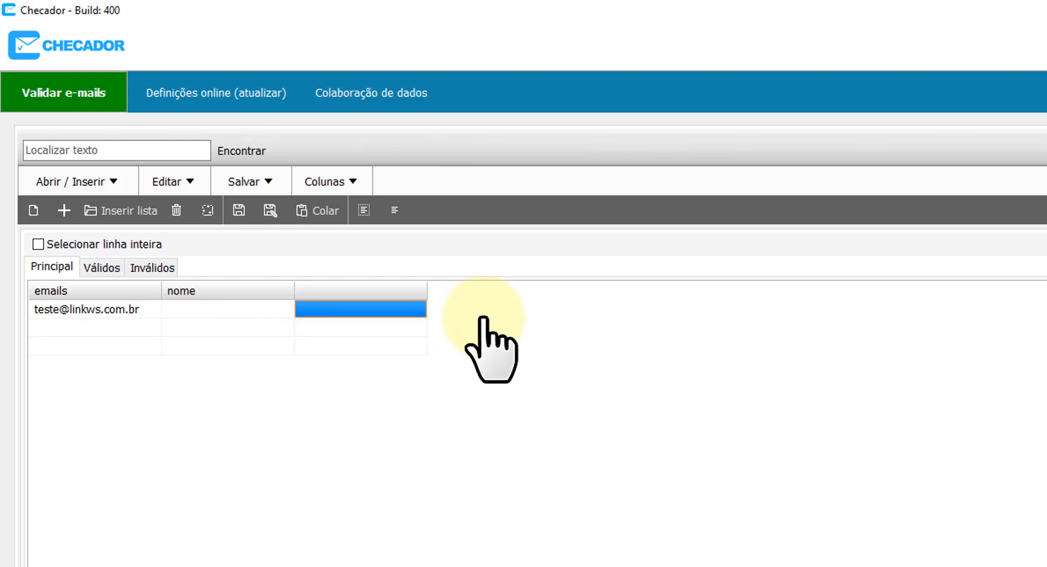
double_click(364, 293)
text(an)
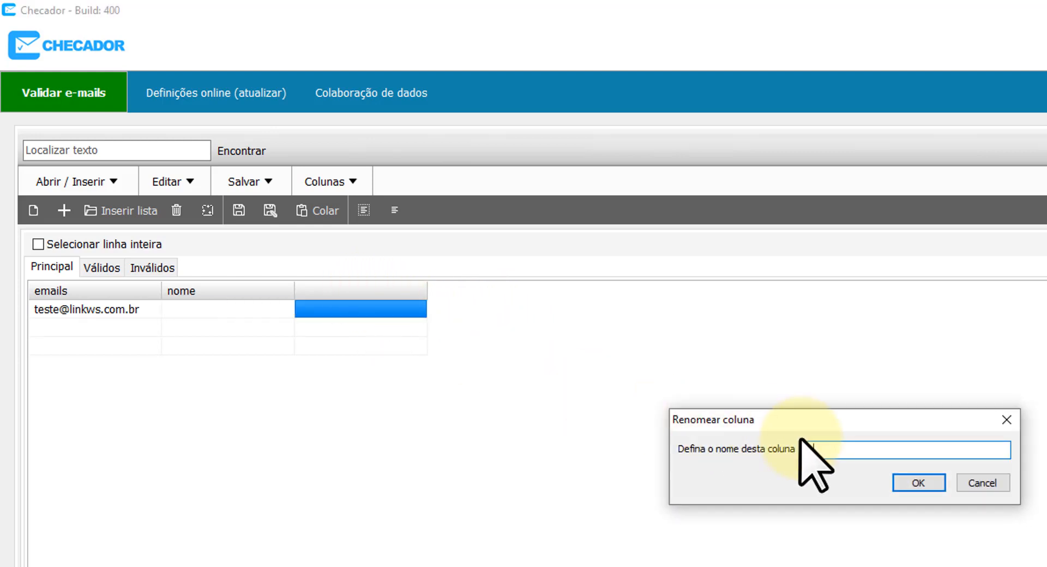
text(iversário)
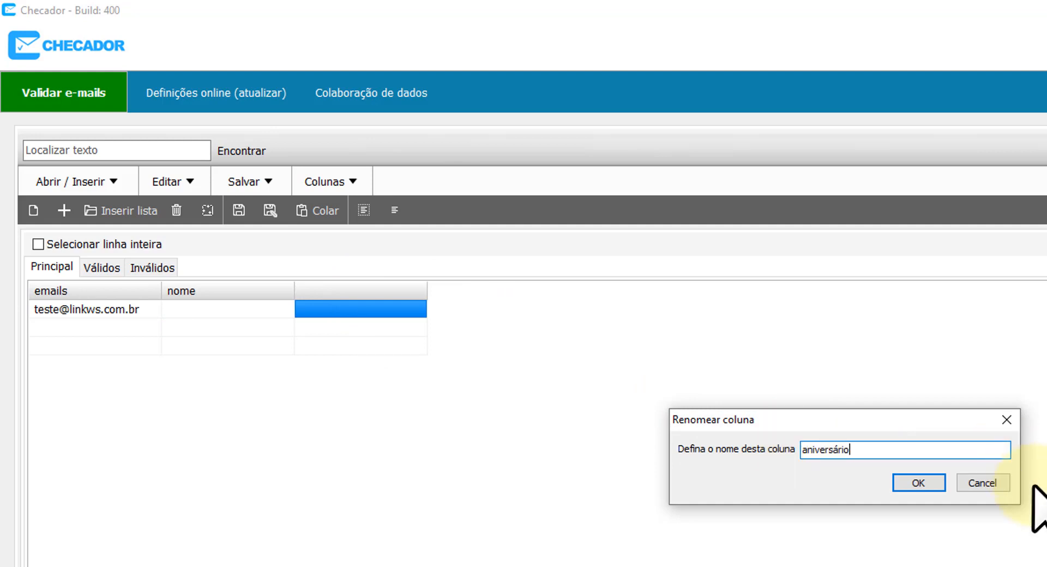
click(920, 483)
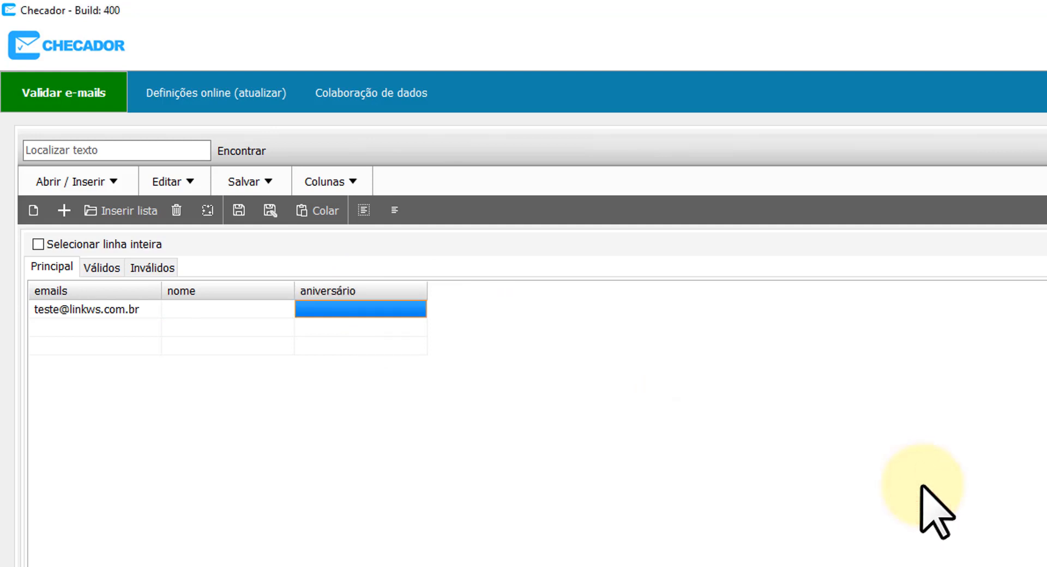
click(323, 331)
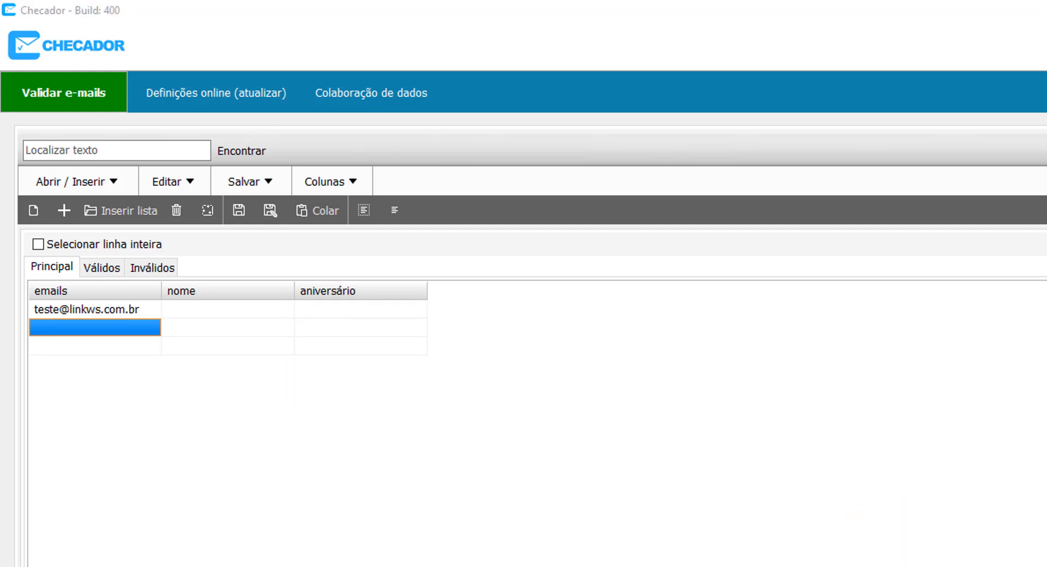
key(alt+Tab)
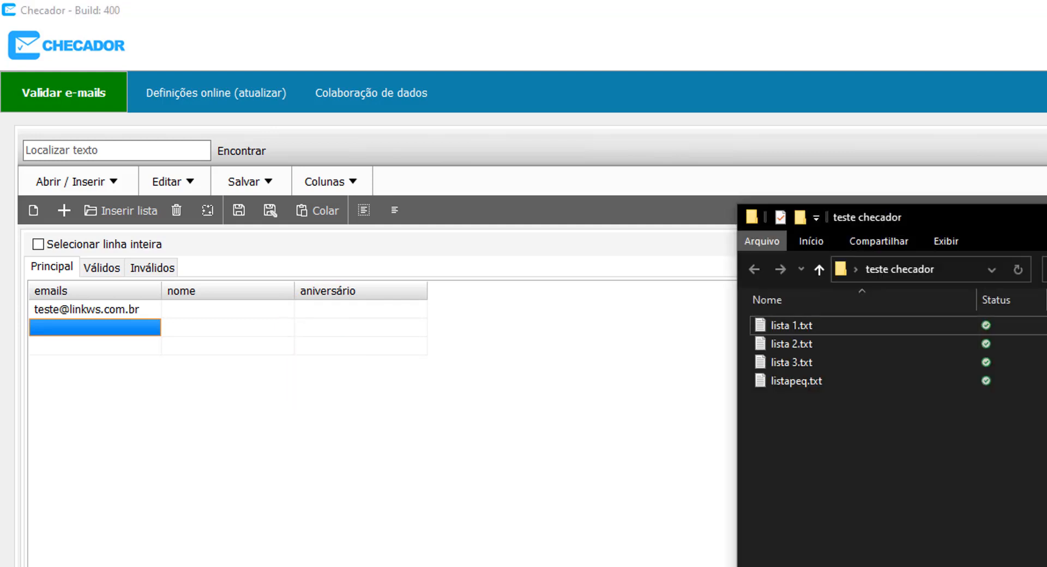
Open listapeq.txt in Notepad, copy its entire email and name list, and return to Checador.
double_click(804, 381)
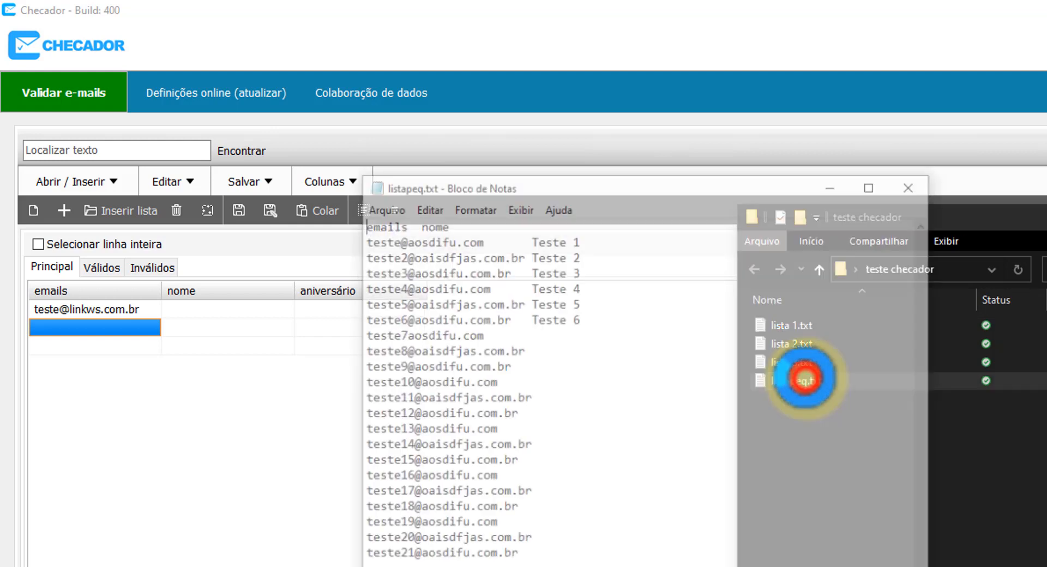
click(644, 554)
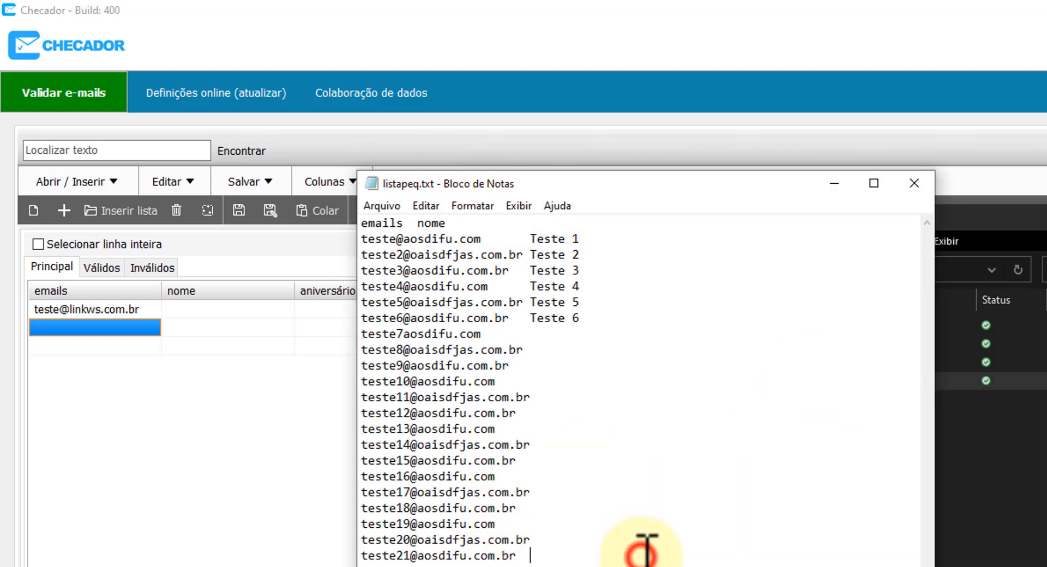
key(ctrl+a)
click(216, 492)
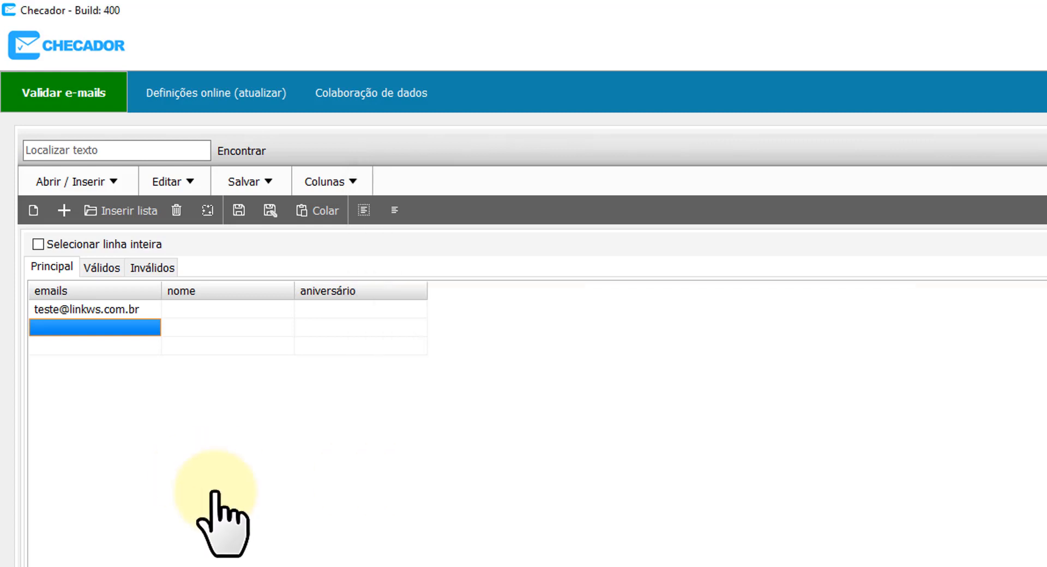
Start a new list, discarding unsaved changes, and paste in the copied listapeq.txt emails and names.
click(34, 205)
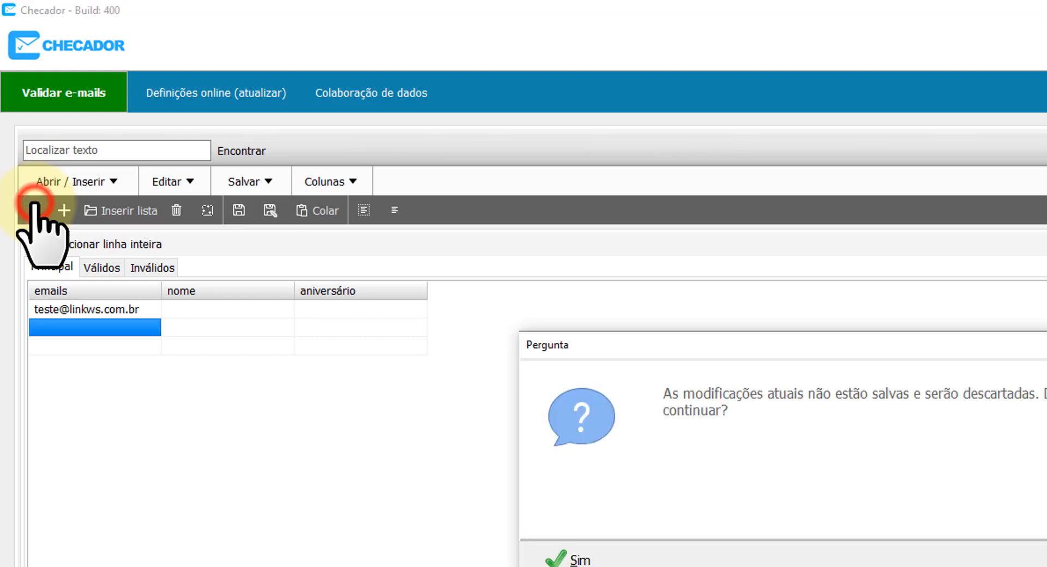
click(580, 556)
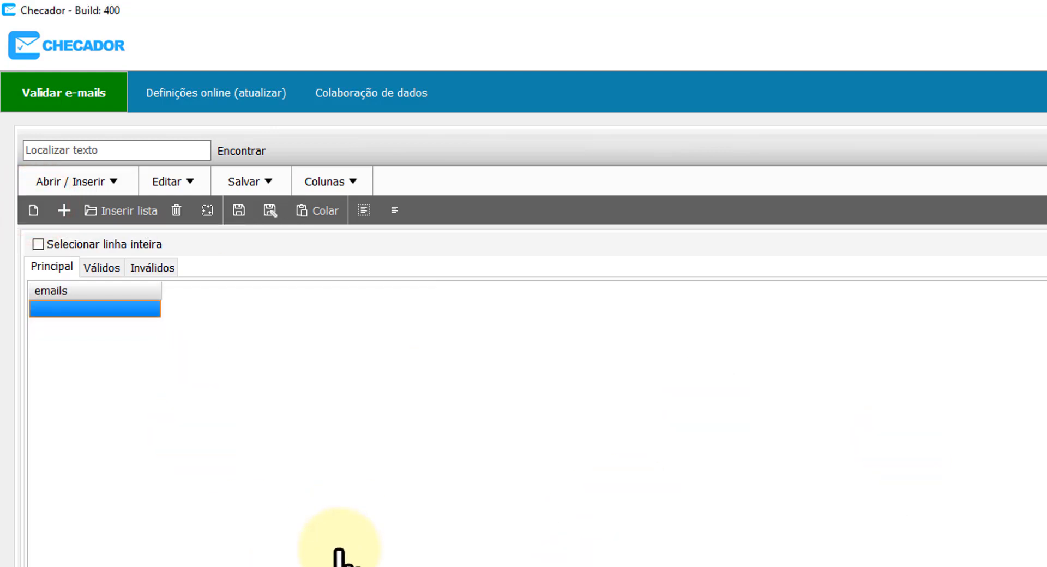
click(177, 397)
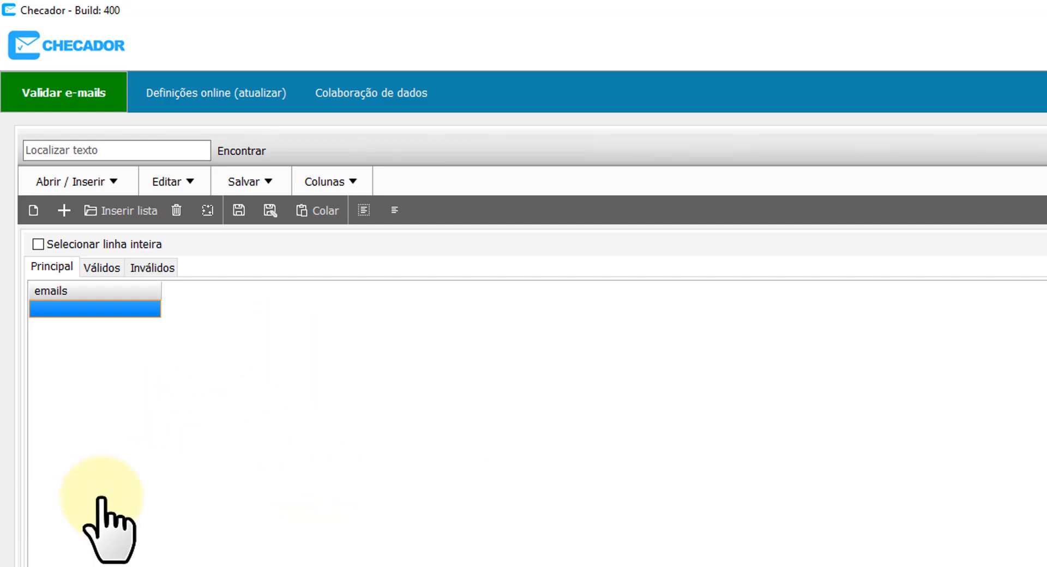
click(319, 210)
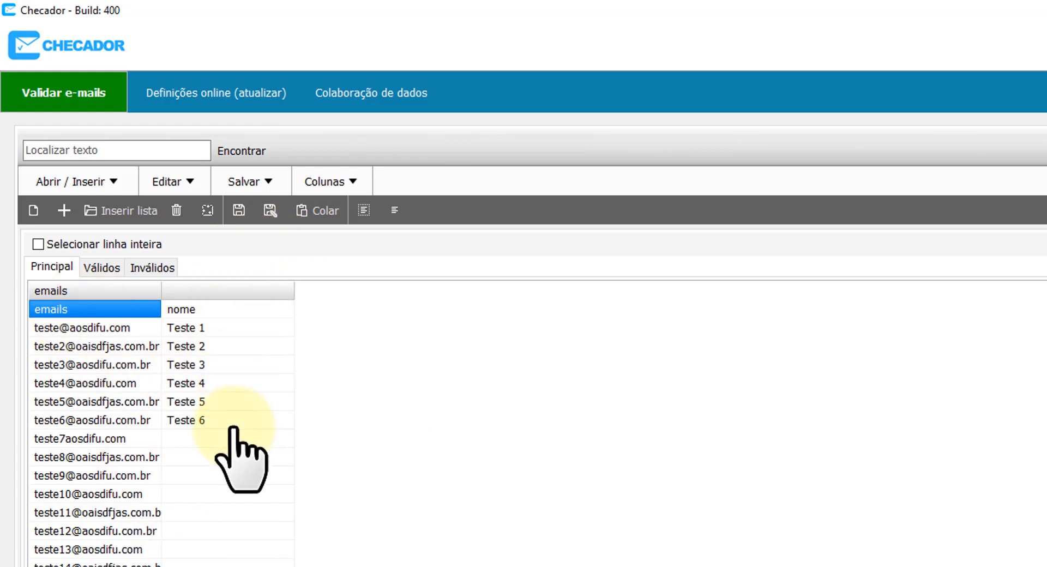
Mark the first pasted row (emails, nome) as the column names.
click(138, 401)
click(47, 309)
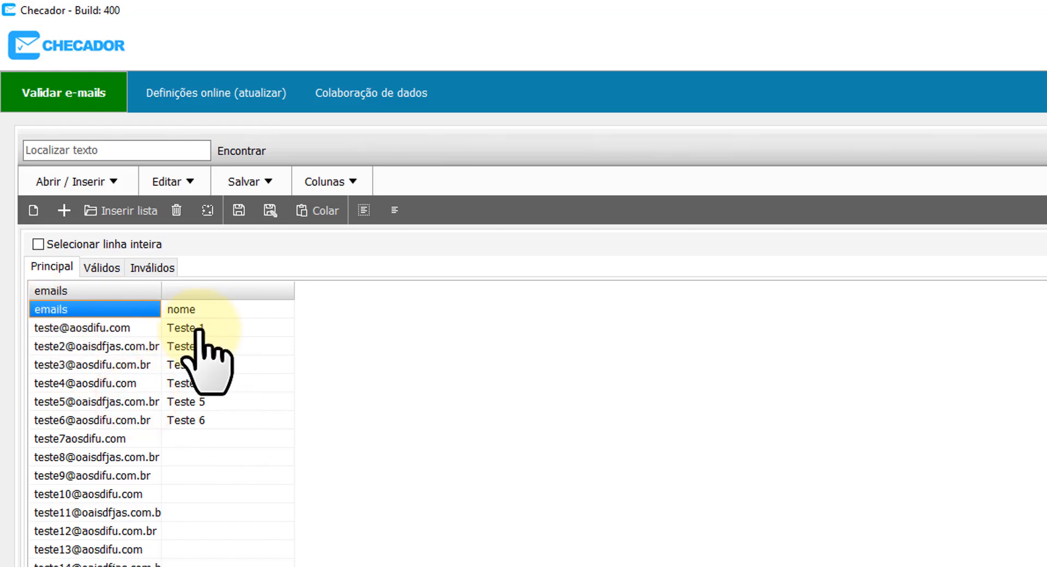
click(192, 310)
click(144, 309)
click(196, 309)
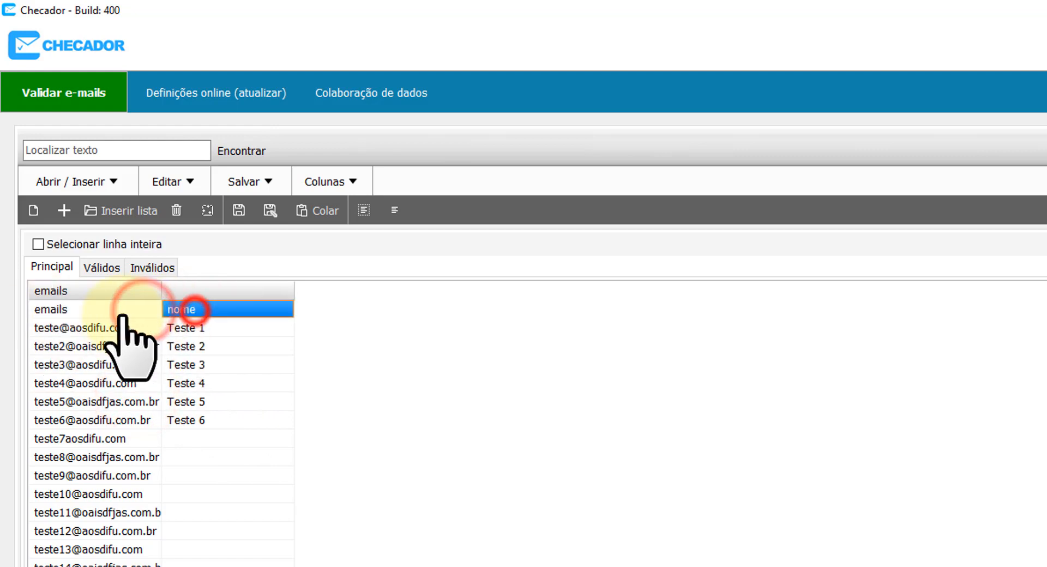
click(123, 314)
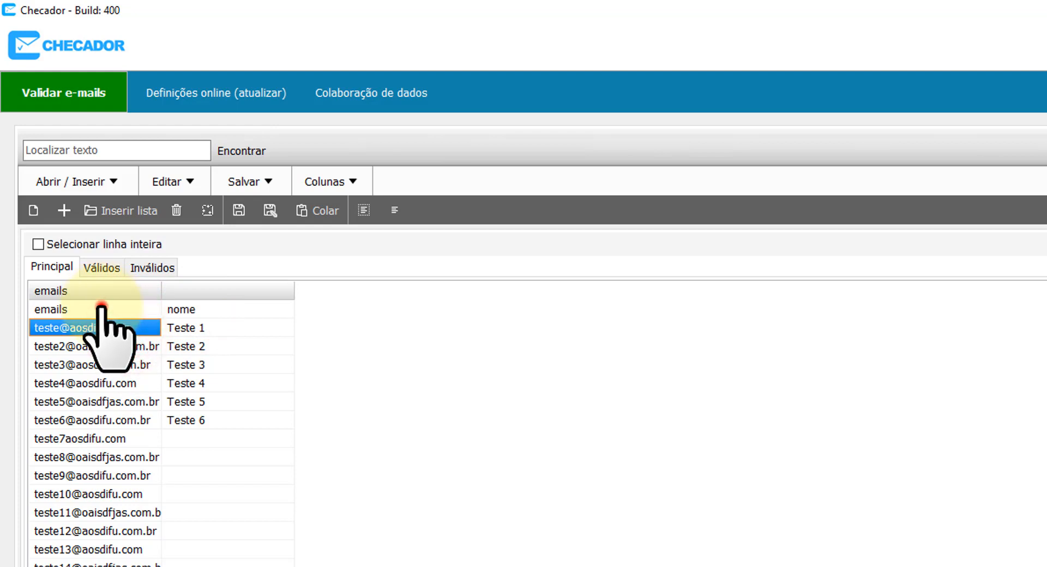
click(102, 308)
click(203, 308)
click(123, 309)
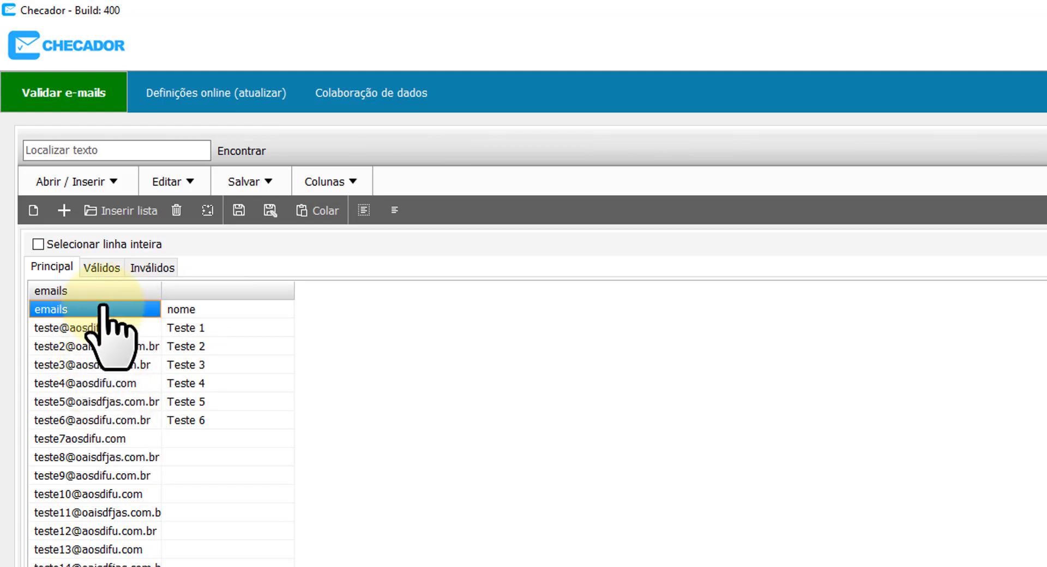
mouse_move(103, 307)
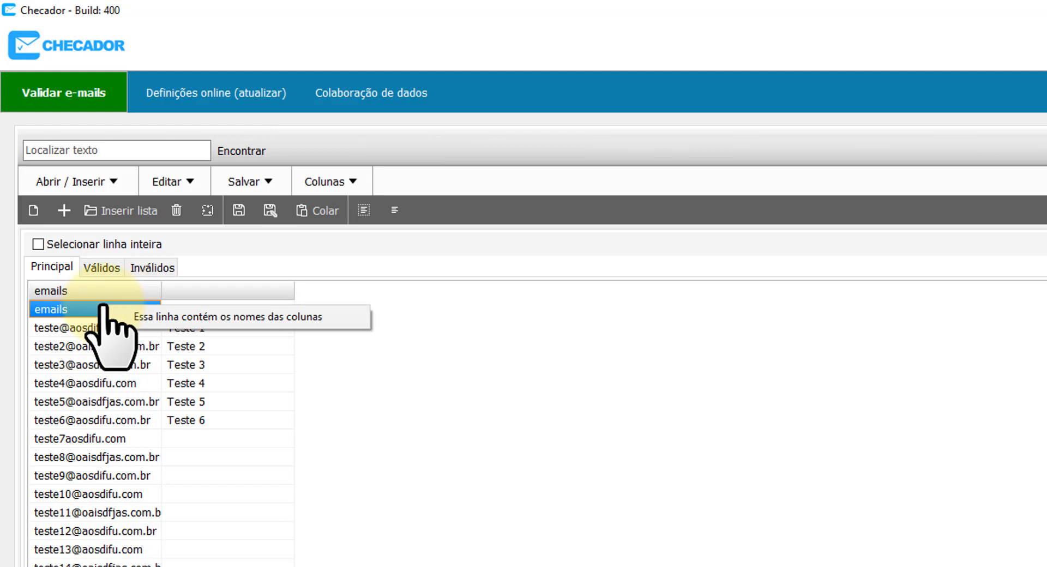
click(203, 318)
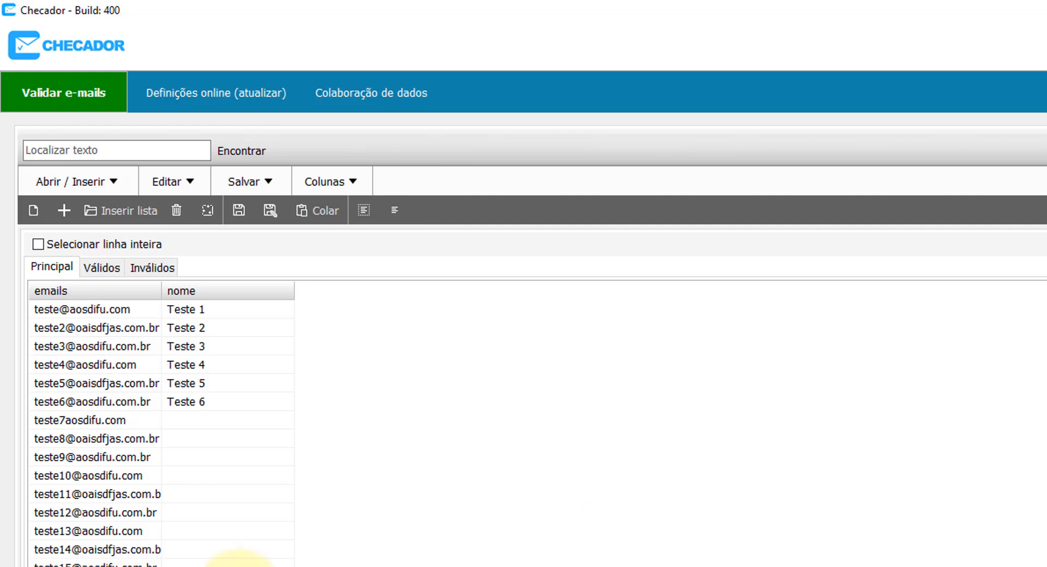
Sort by emails descending then ascending, then by nome descending so Teste 6 leads.
click(134, 476)
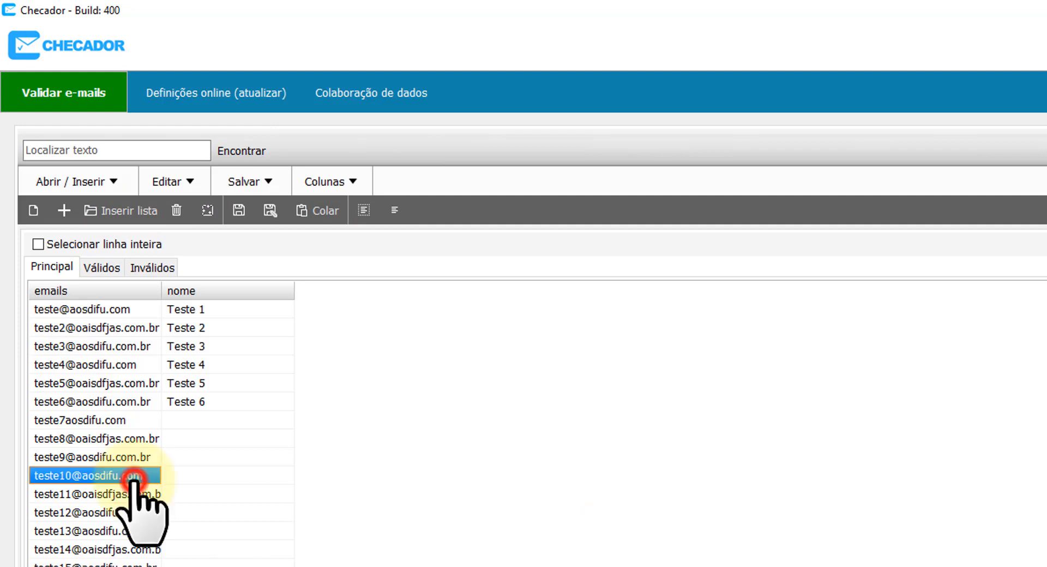
click(98, 293)
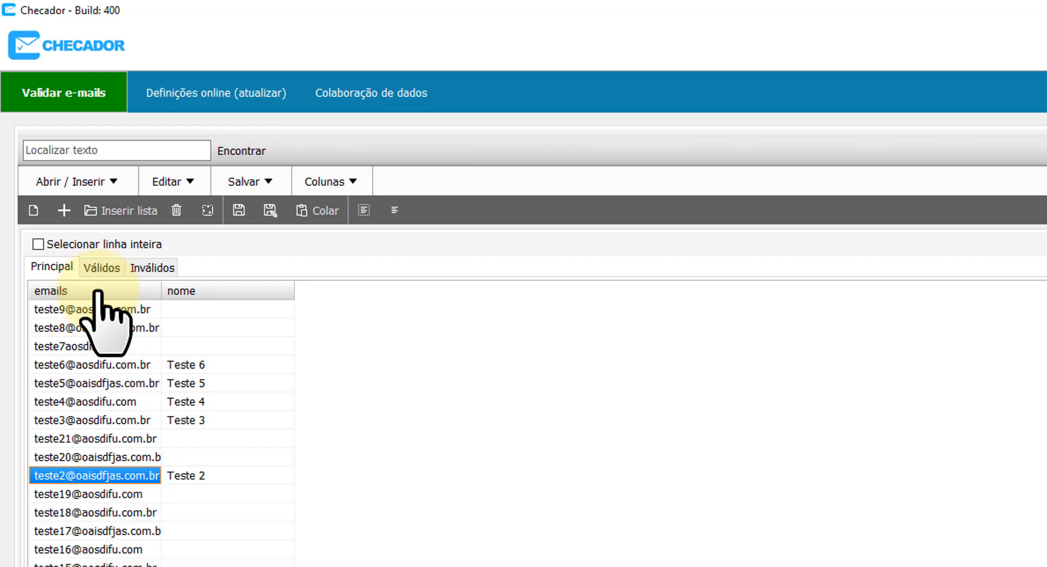
click(98, 293)
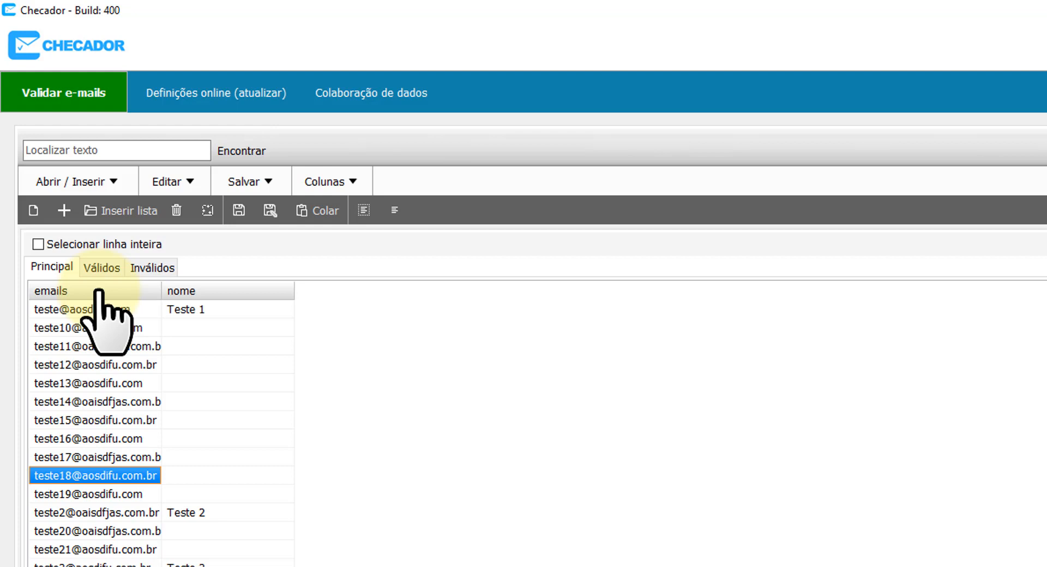
click(258, 291)
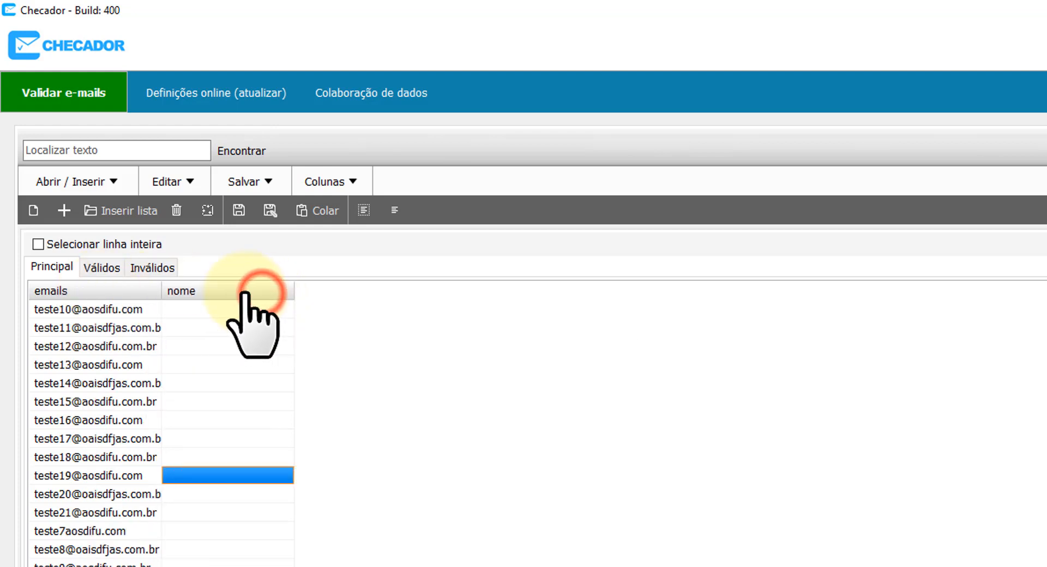
click(245, 293)
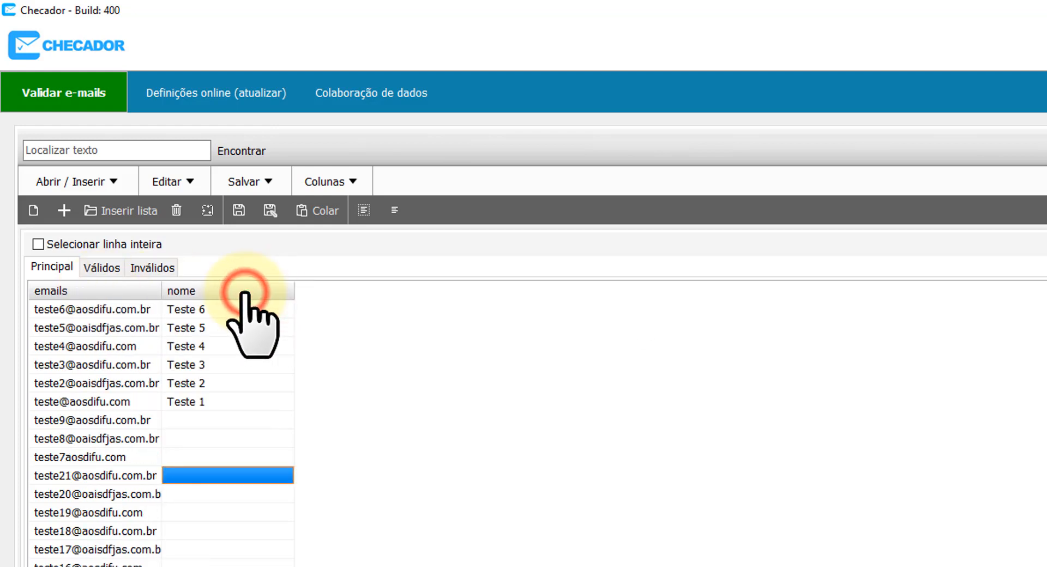
Copy the data of the emails column, then of the nome column.
right_click(96, 290)
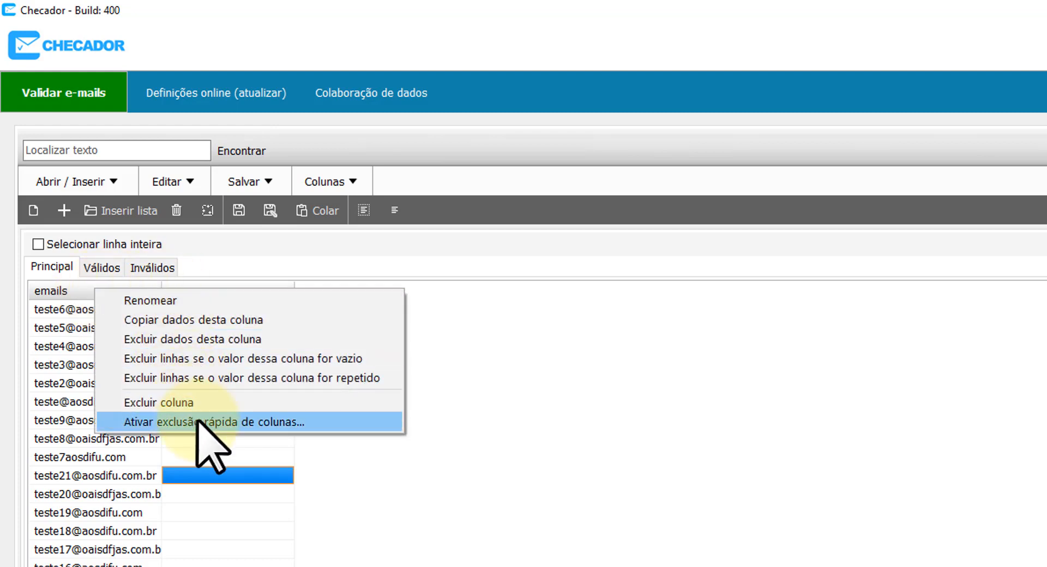
click(194, 322)
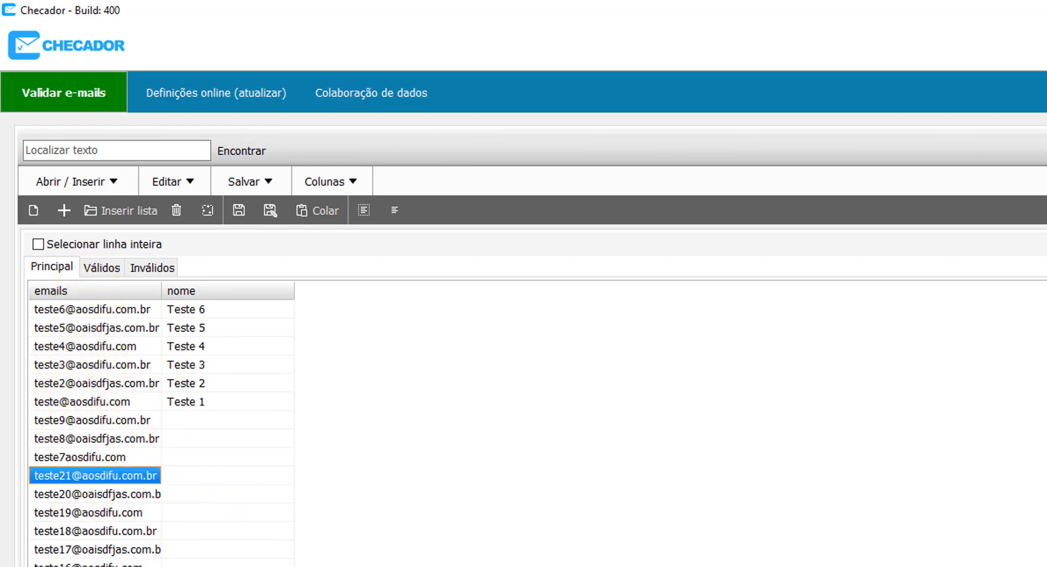
right_click(223, 287)
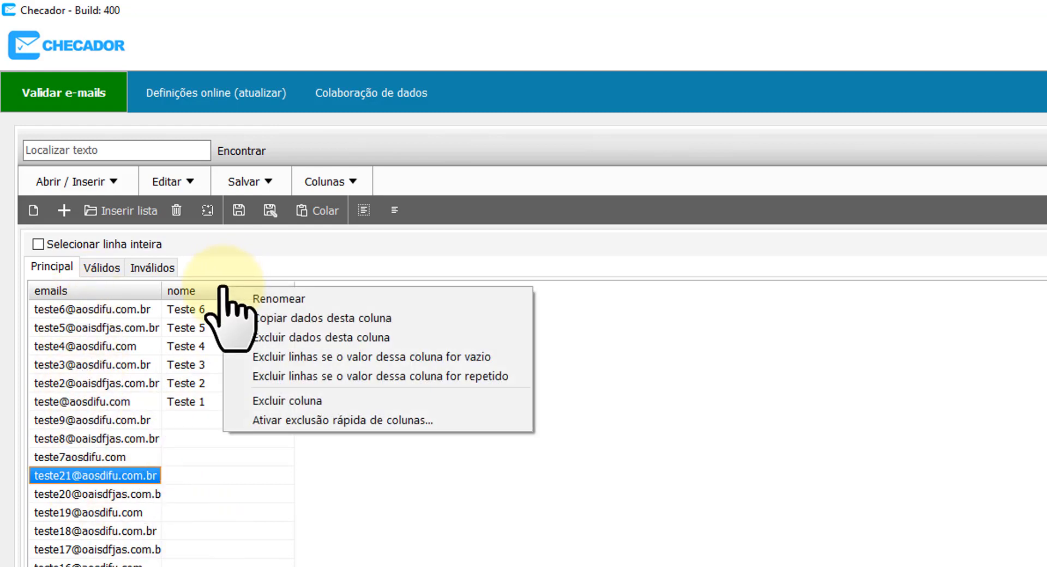
click(298, 319)
Open Notepad through a 'bloco' search and paste the copied nome column into it.
key(super)
text(bloco)
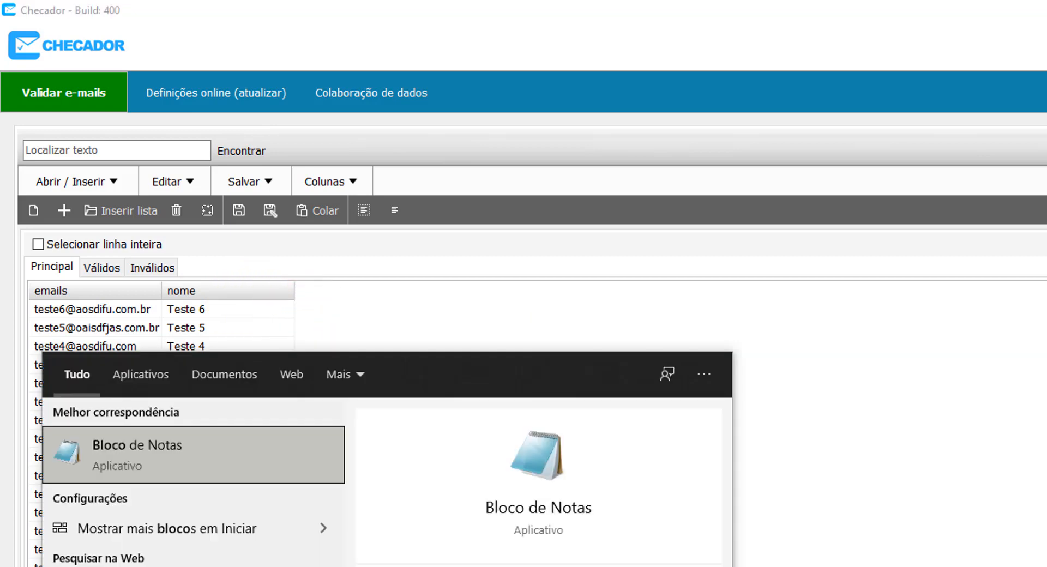
key(Return)
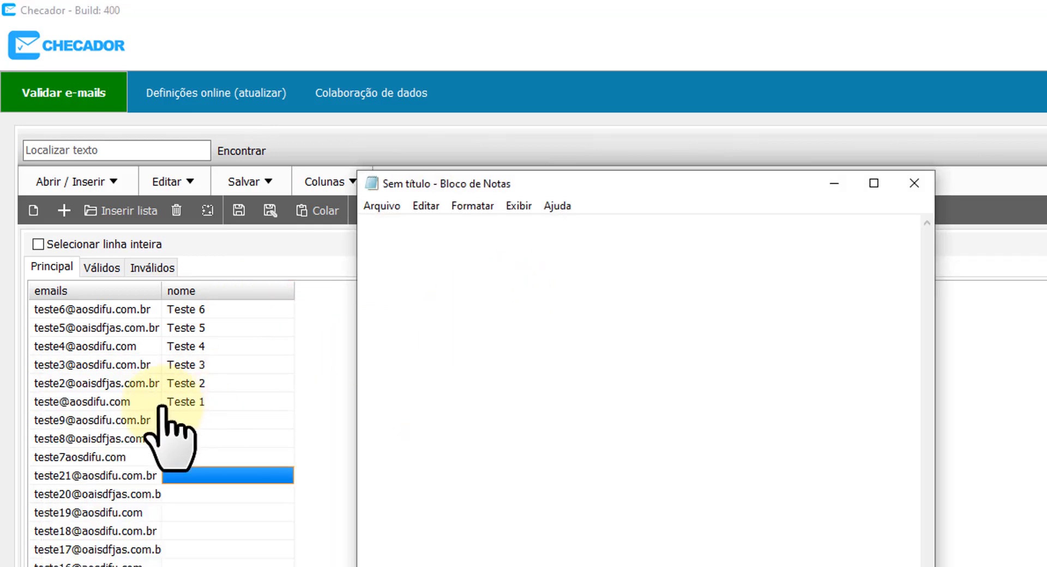
text(nome Teste 6 Teste 5 Teste 4 Teste 3 Teste 2 Teste 1)
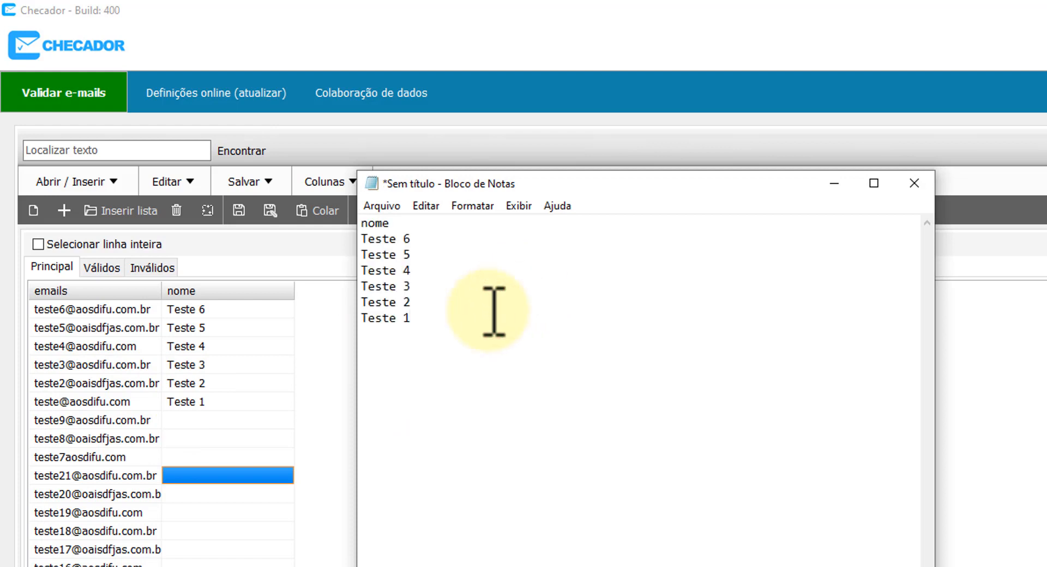
drag(446, 329, 185, 90)
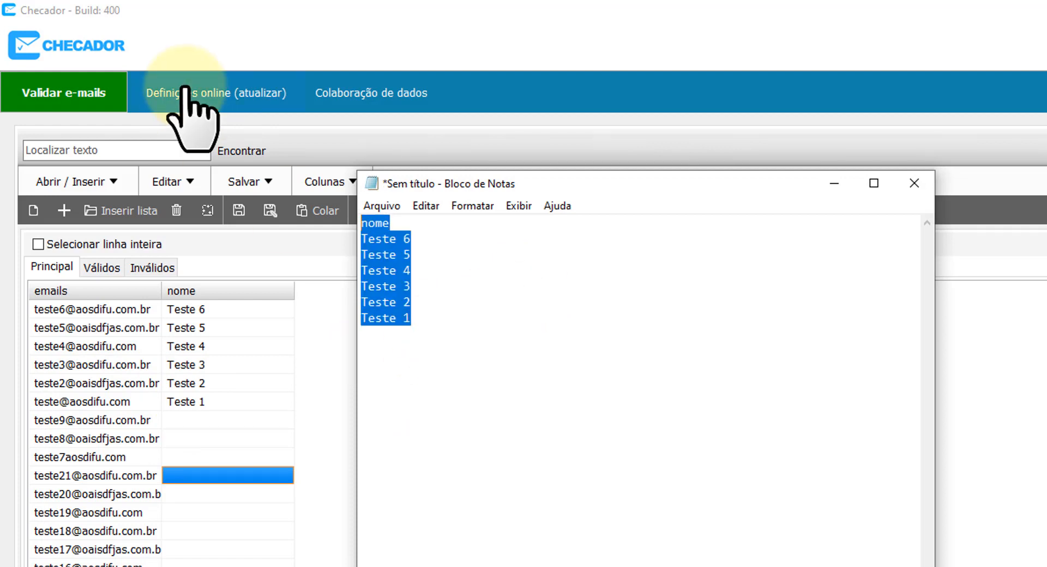
right_click(226, 297)
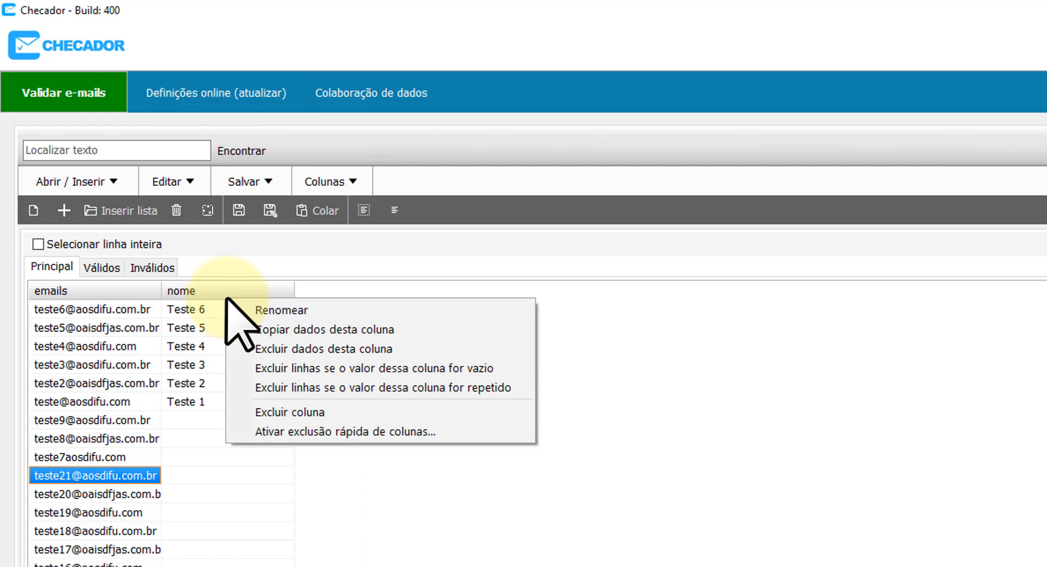
Clear and then delete the nome column, and remove rows with repeated emails.
click(345, 349)
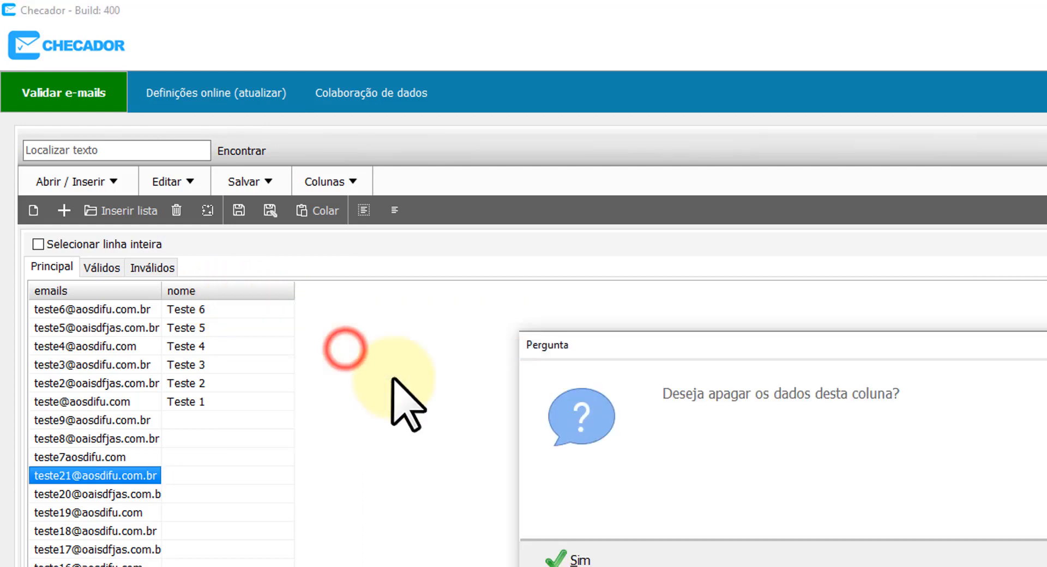
click(552, 561)
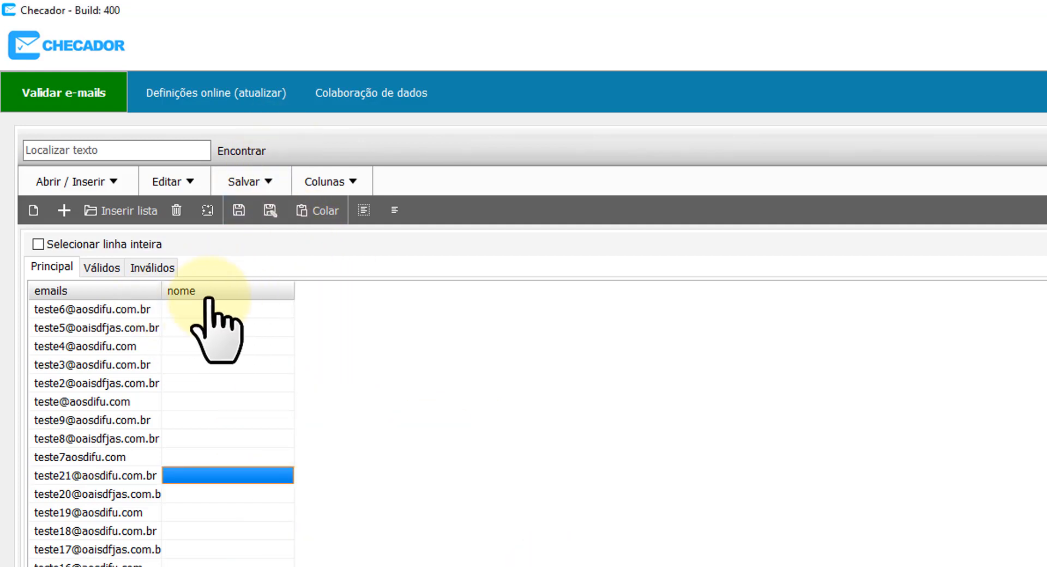
right_click(236, 293)
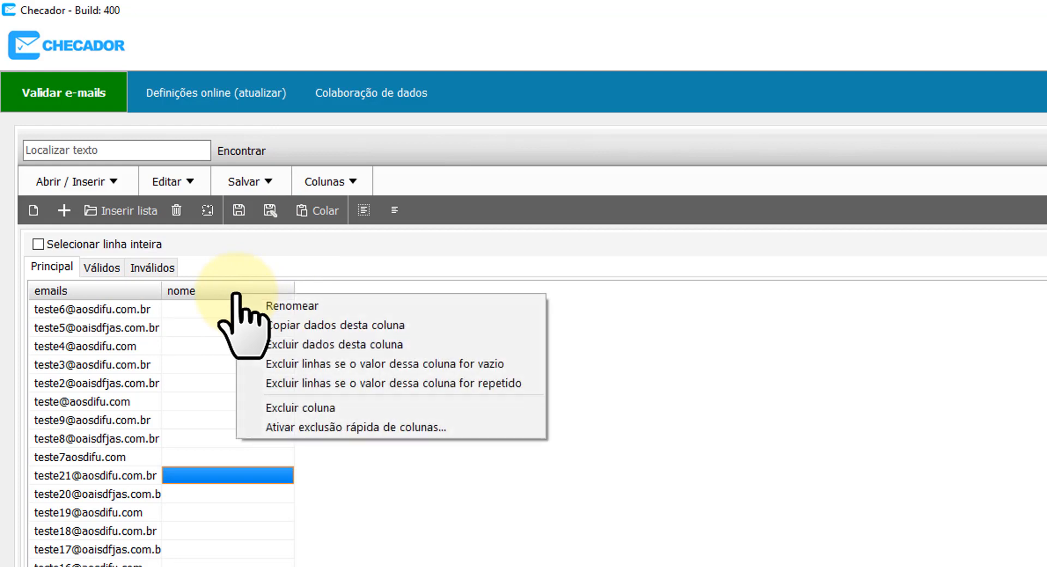
click(325, 407)
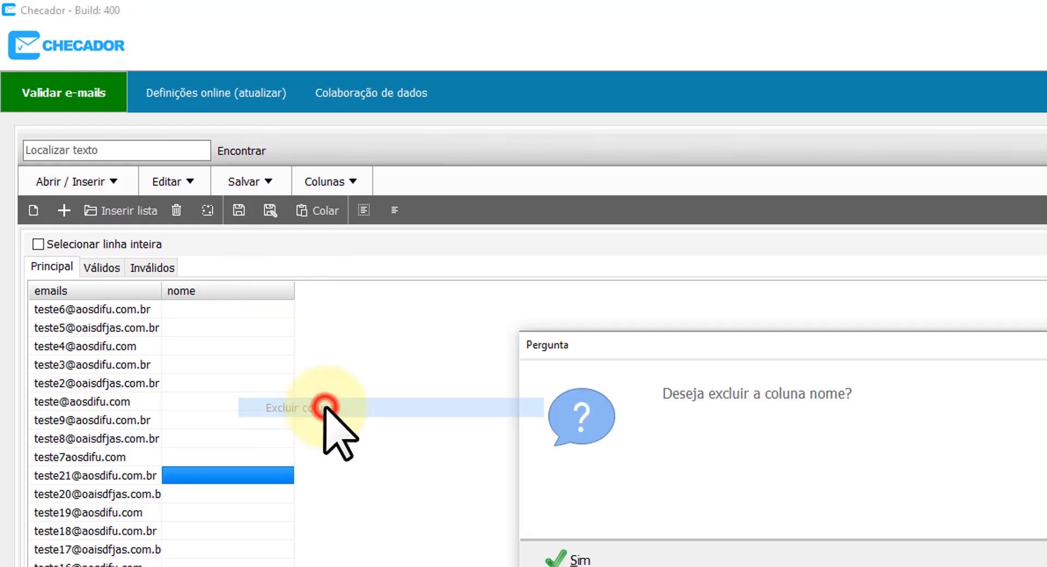
click(570, 557)
right_click(57, 288)
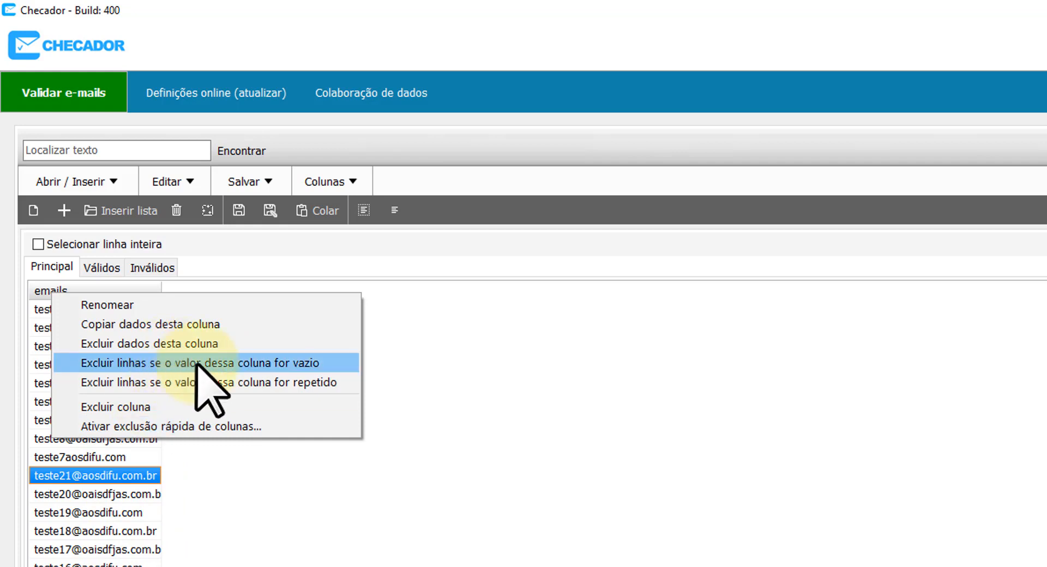
click(154, 381)
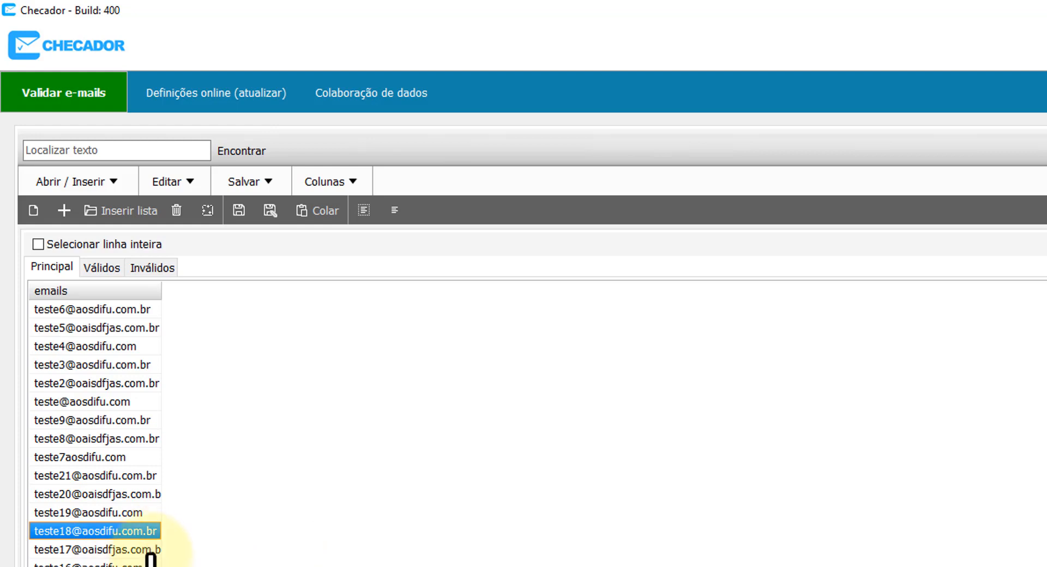
Start Inserir lista to load a new file, agreeing to discard unsaved edits.
click(86, 180)
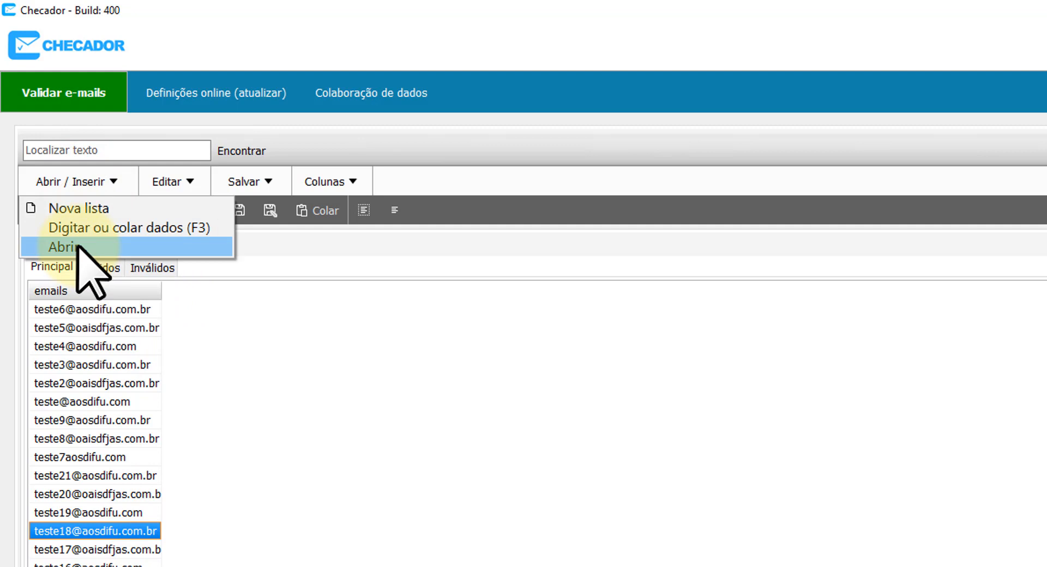
click(240, 376)
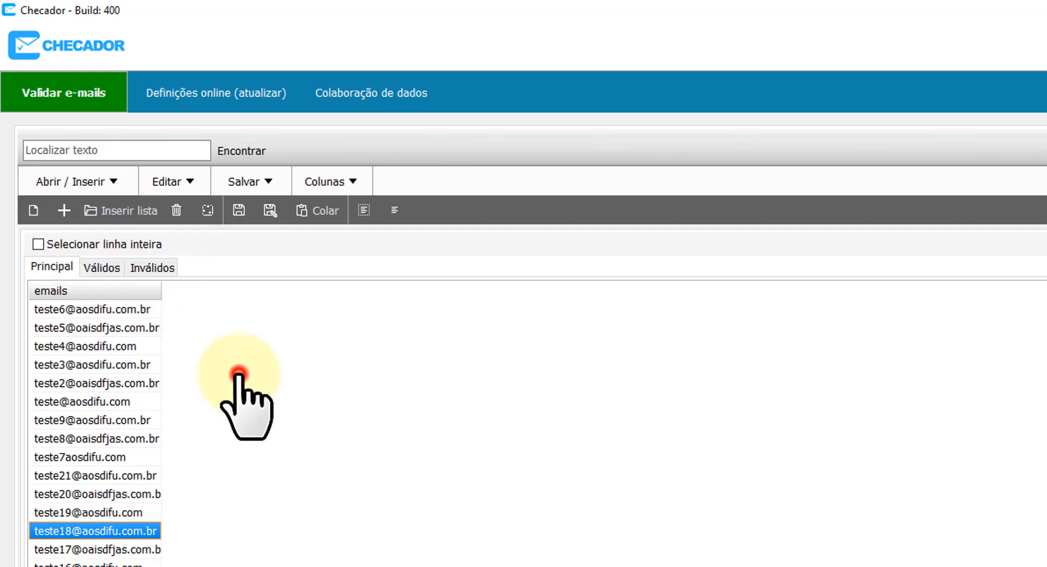
click(125, 214)
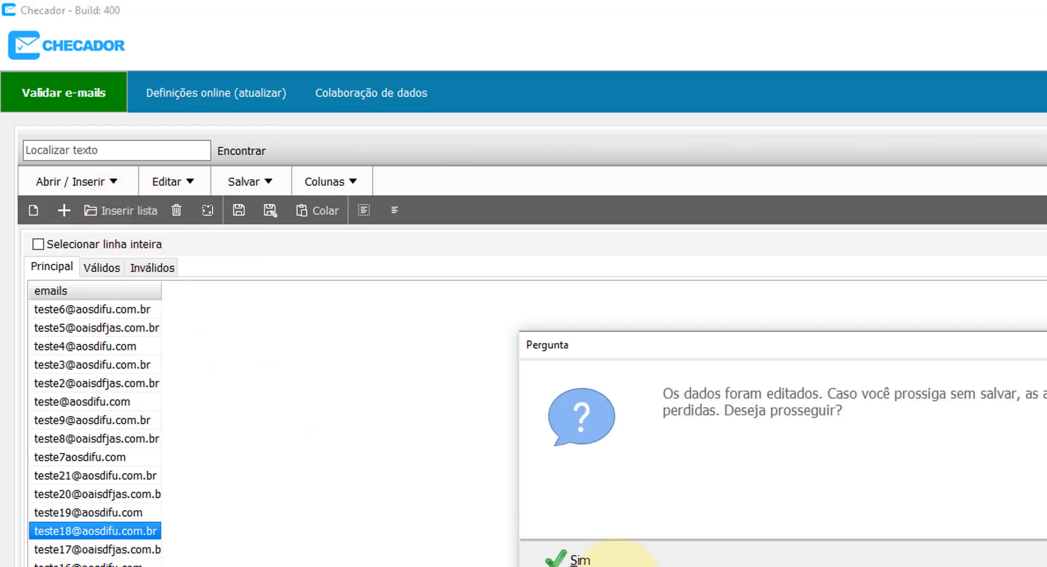
click(616, 562)
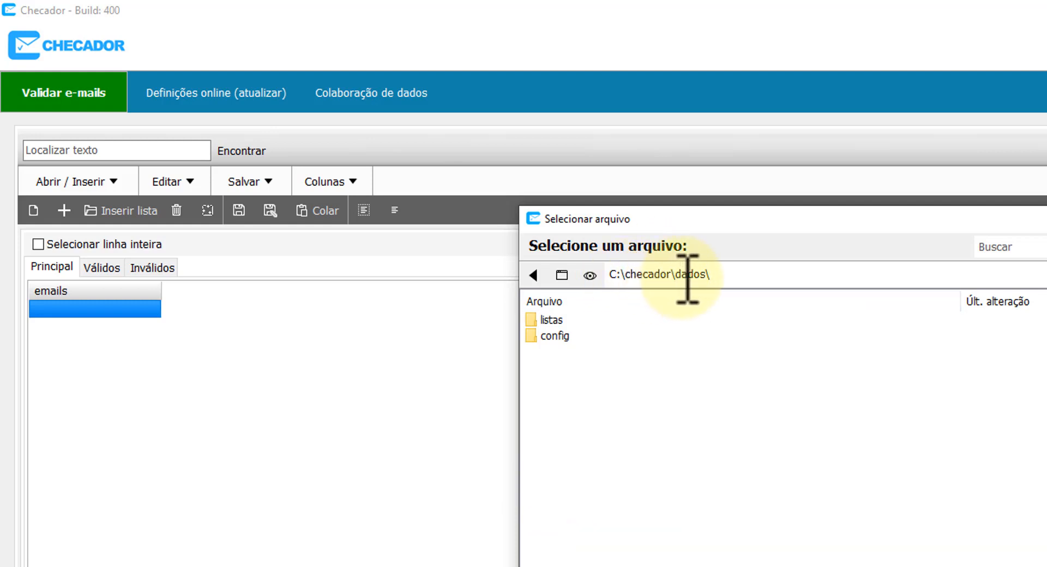
Pick the teste checador folder and load listapeq.txt into the list.
drag(673, 275, 743, 276)
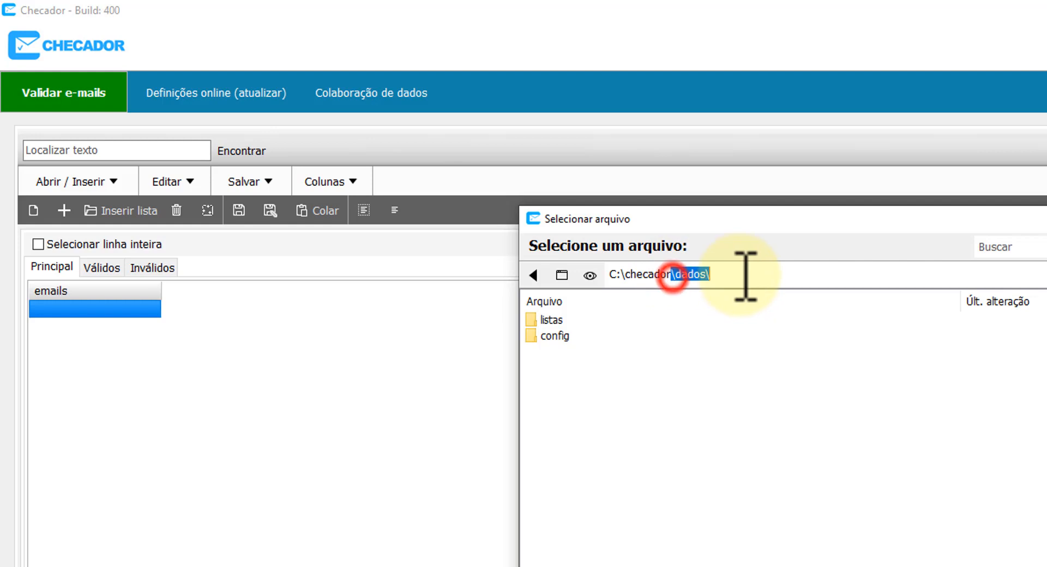
click(682, 276)
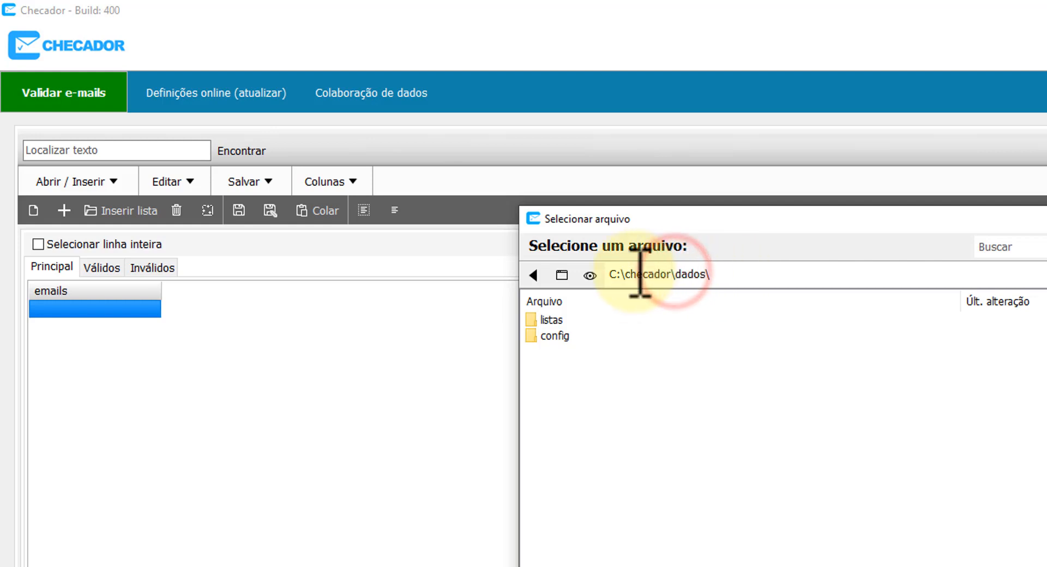
drag(609, 275, 757, 275)
double_click(750, 273)
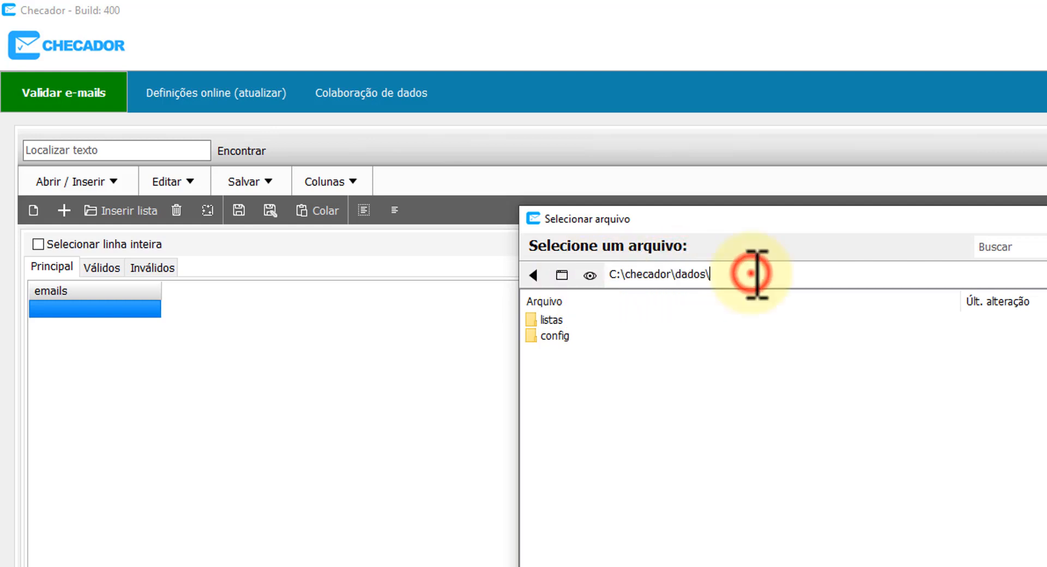
click(690, 440)
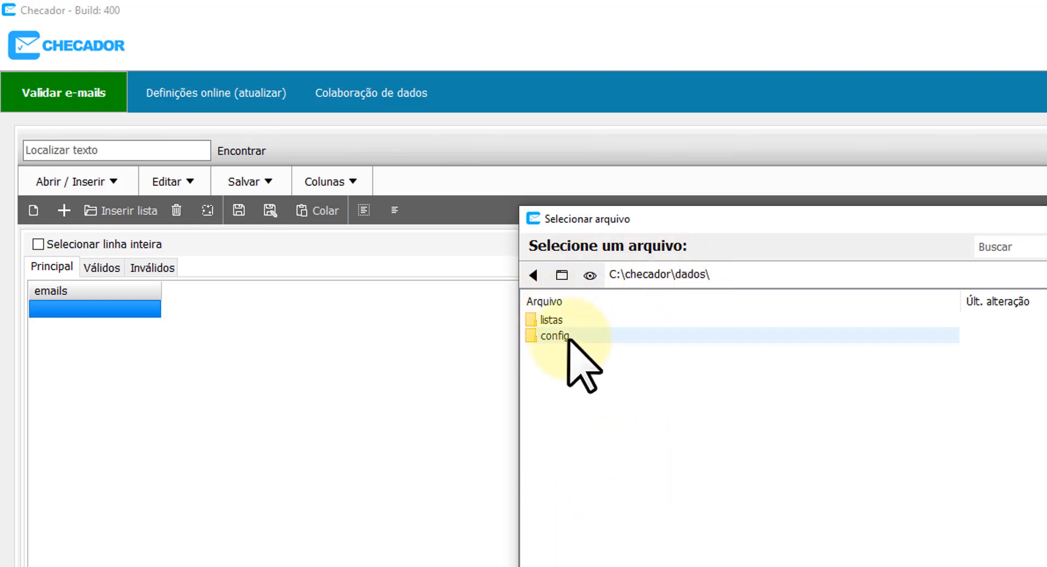
click(564, 273)
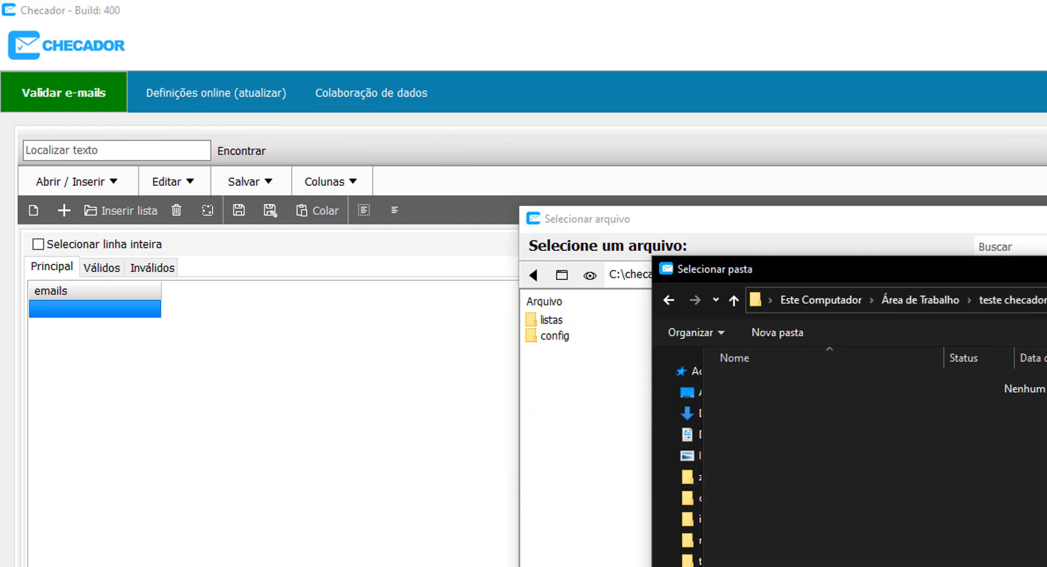
key(Return)
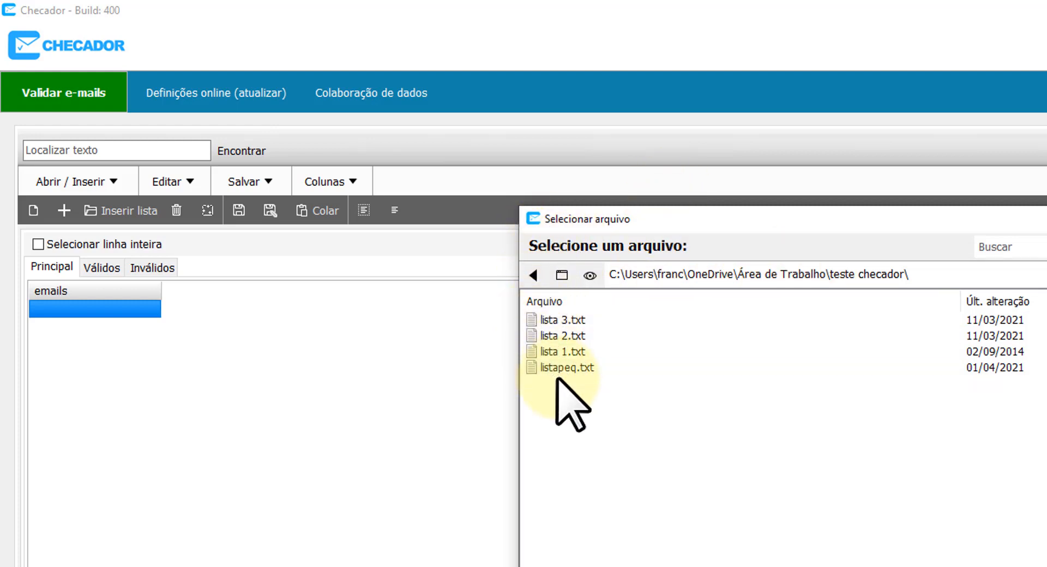
click(572, 352)
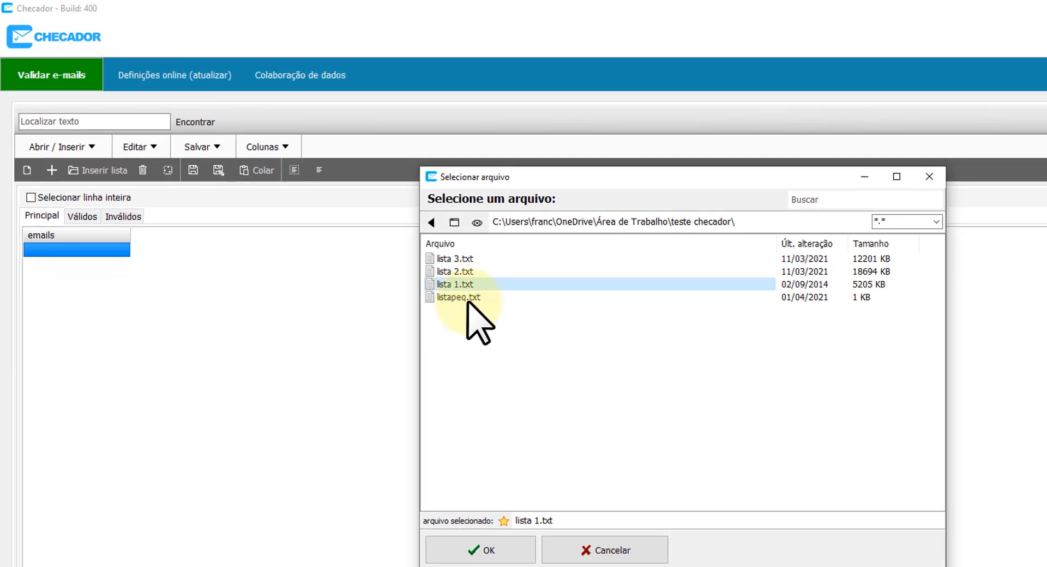
click(468, 299)
click(497, 551)
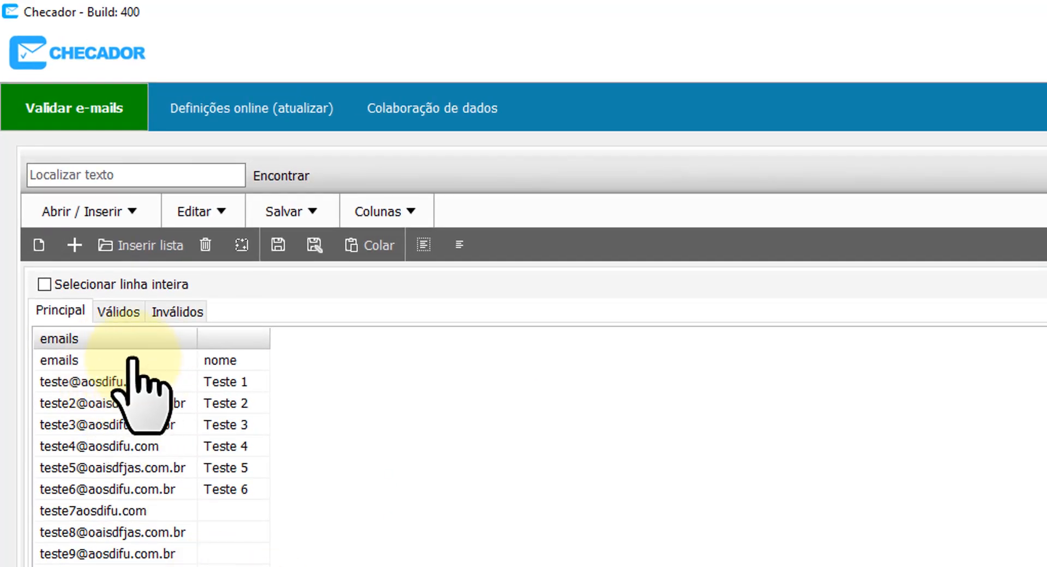
Set the first loaded row (emails, nome) as the column names.
click(133, 360)
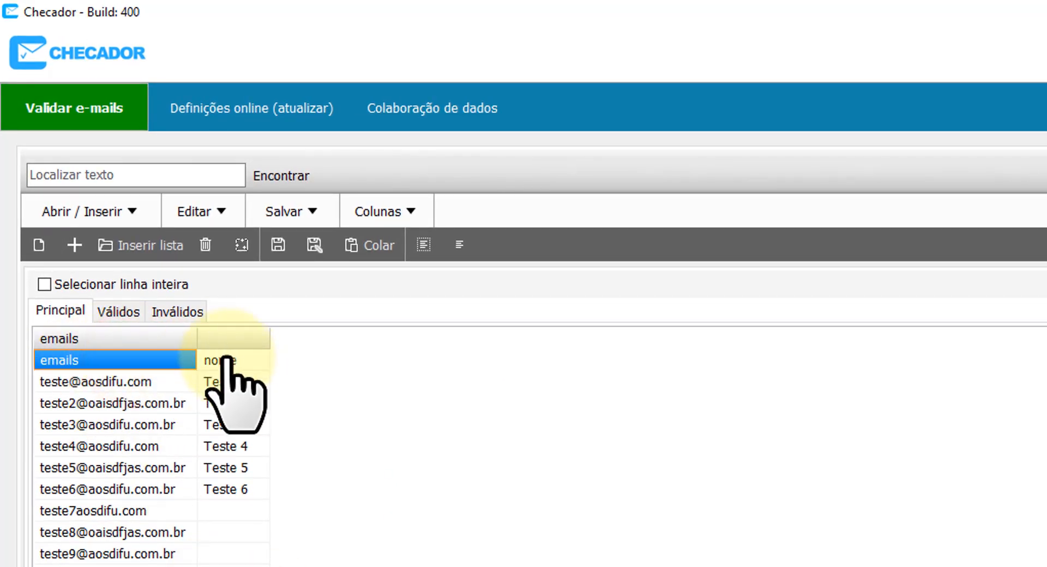
right_click(134, 362)
click(222, 374)
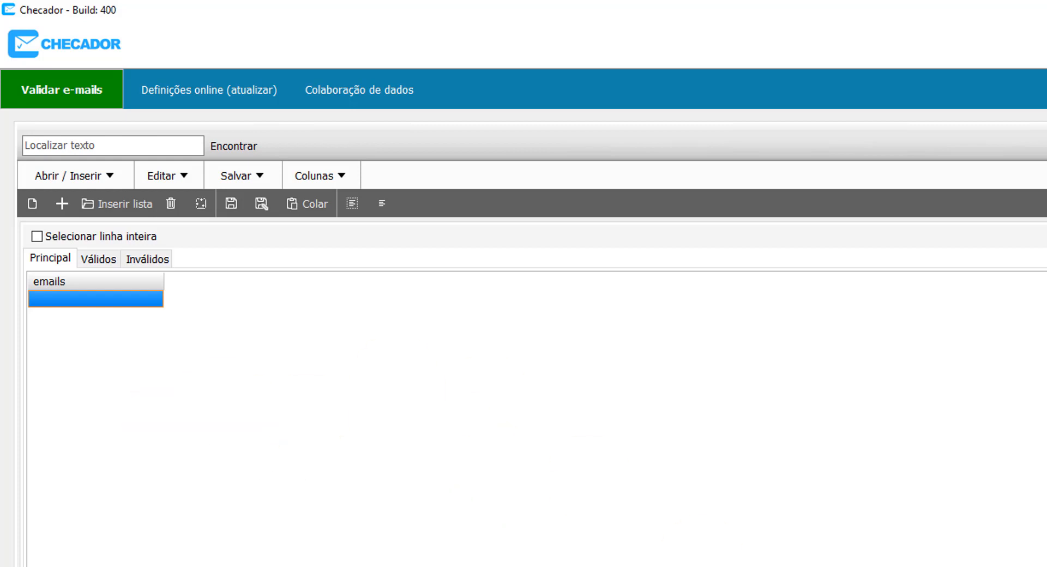
Select and copy the whole Excel sheet of test emails and names.
key(alt+Tab)
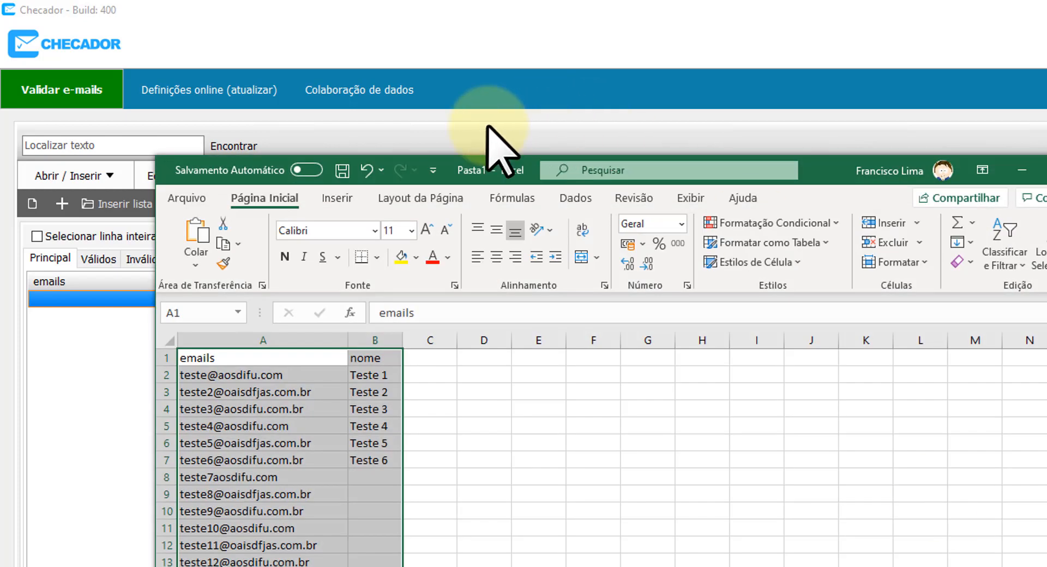
drag(826, 171, 1002, 94)
click(834, 167)
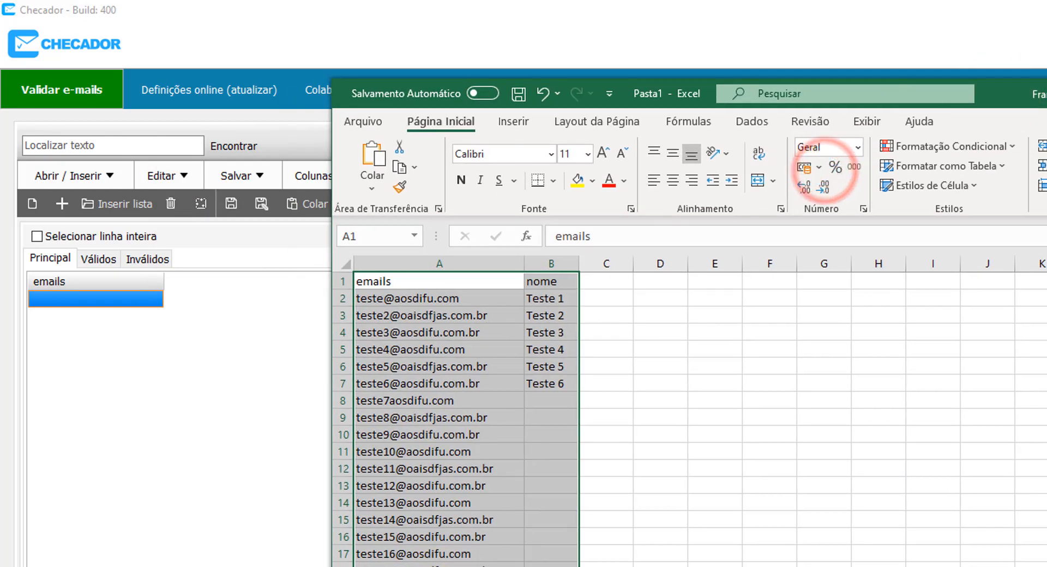
click(659, 536)
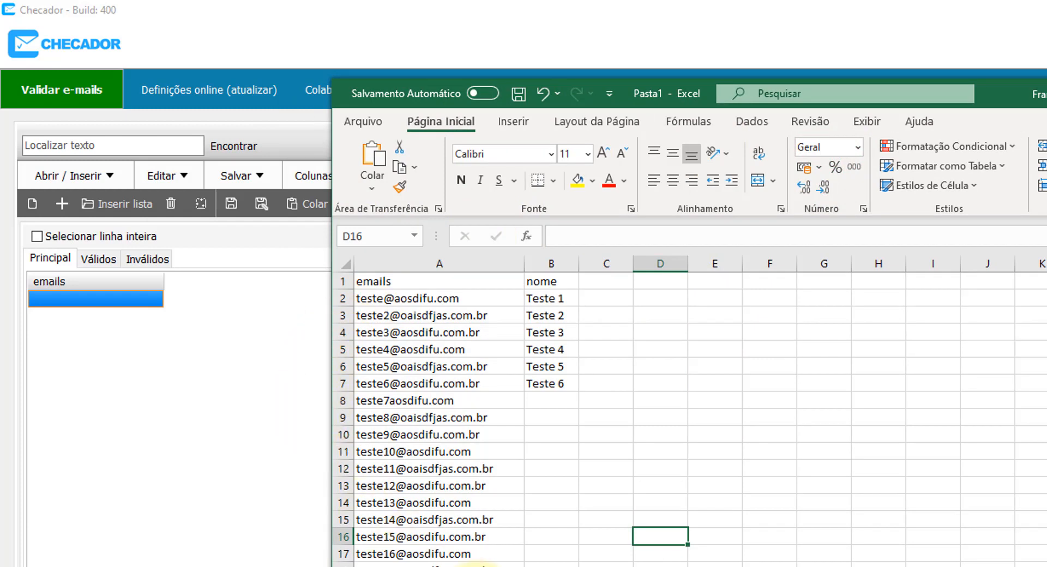
click(343, 263)
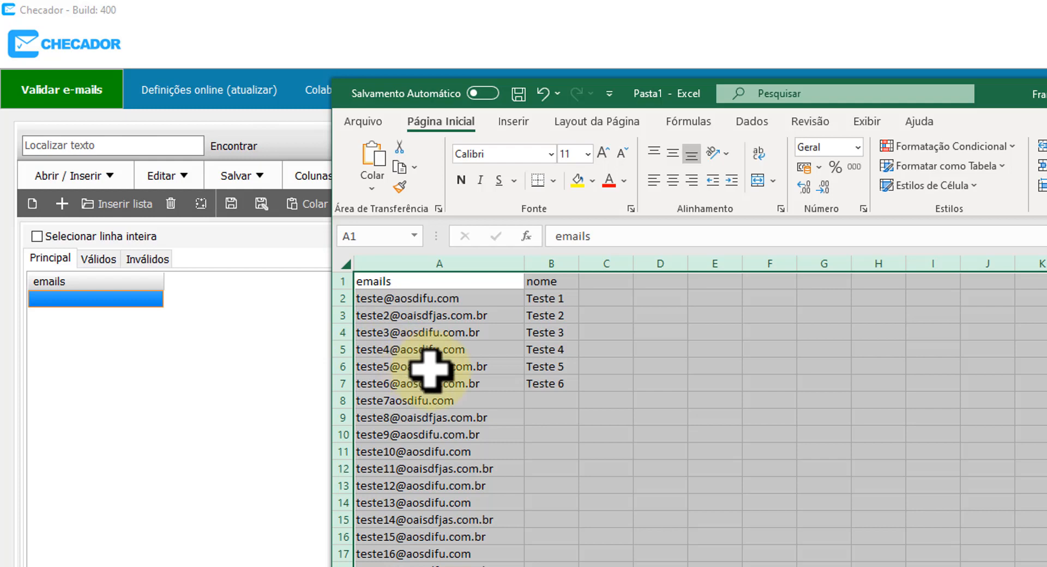
key(ctrl+c)
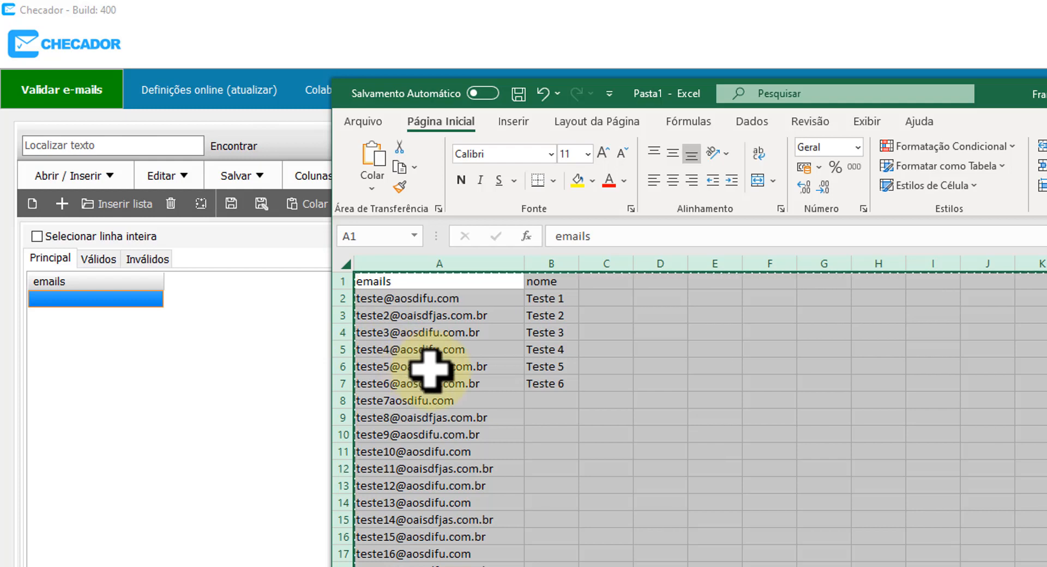
click(188, 380)
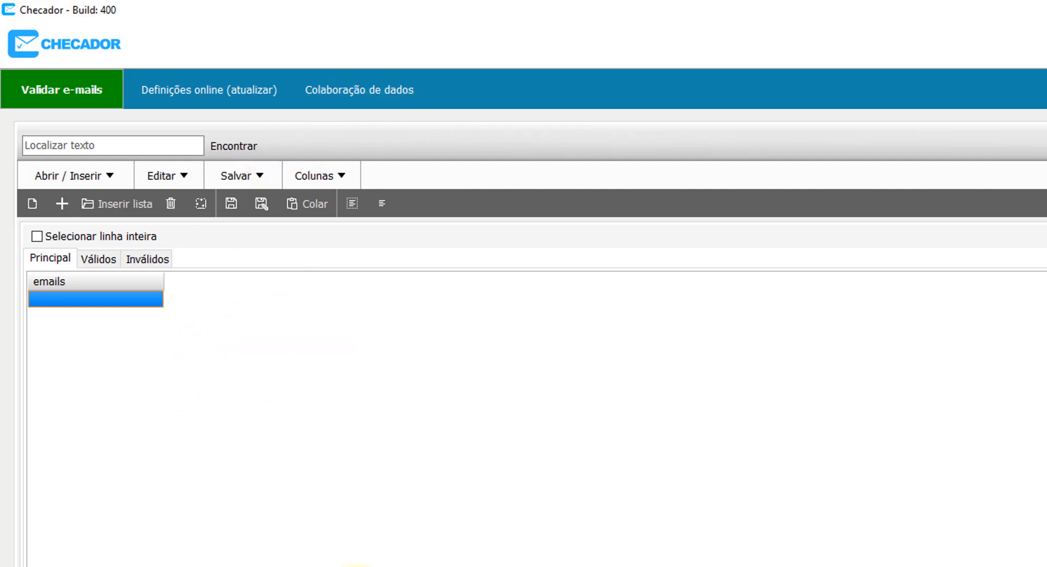
Paste the copied Excel sheet into the list, then discard it for a new empty list.
click(316, 204)
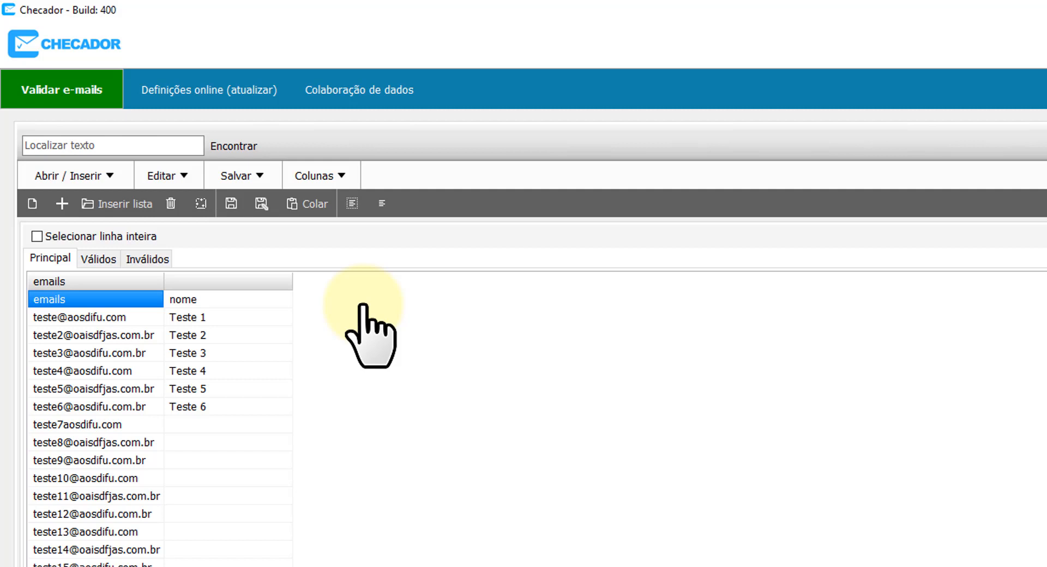
click(32, 203)
click(548, 554)
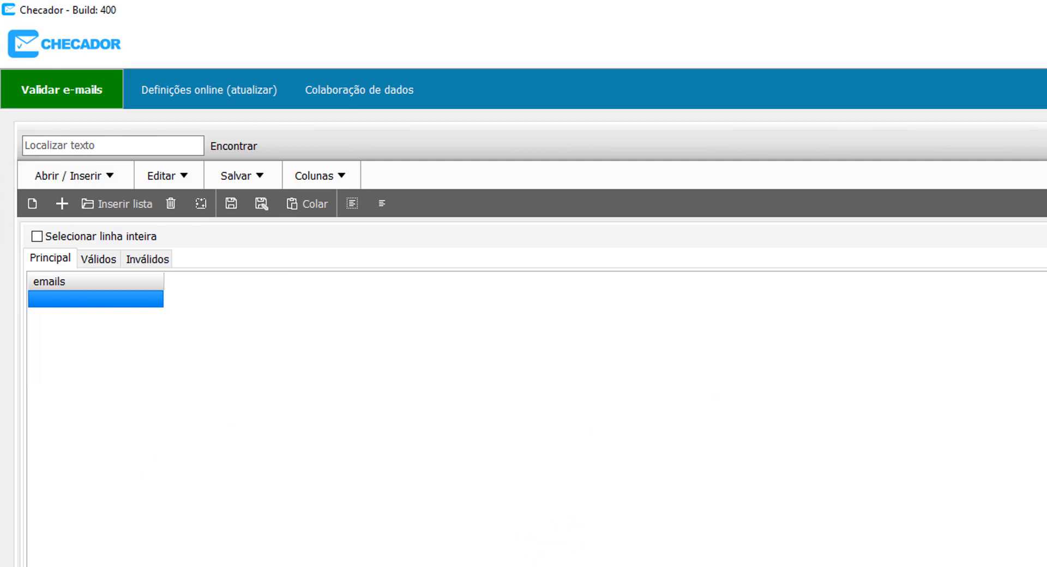
Drag lista 1.txt from the teste checador folder onto Checador's emails grid.
key(alt+Tab)
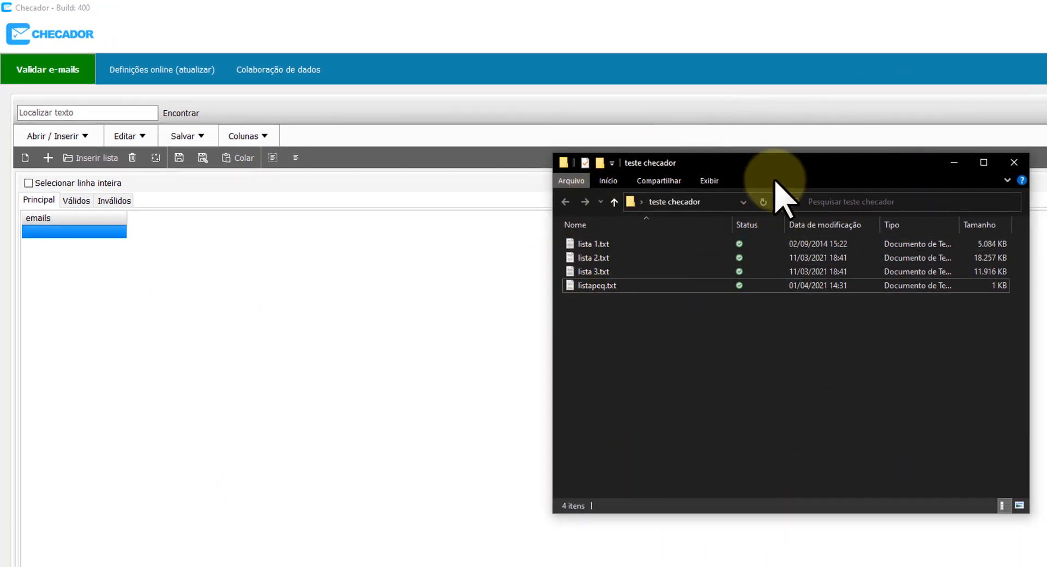
click(707, 322)
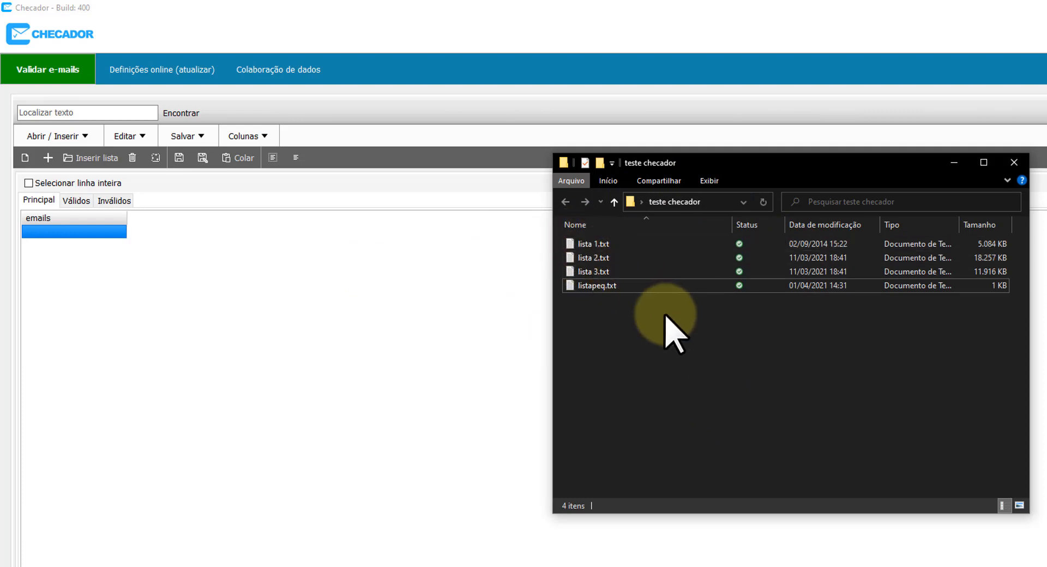
drag(601, 245, 236, 281)
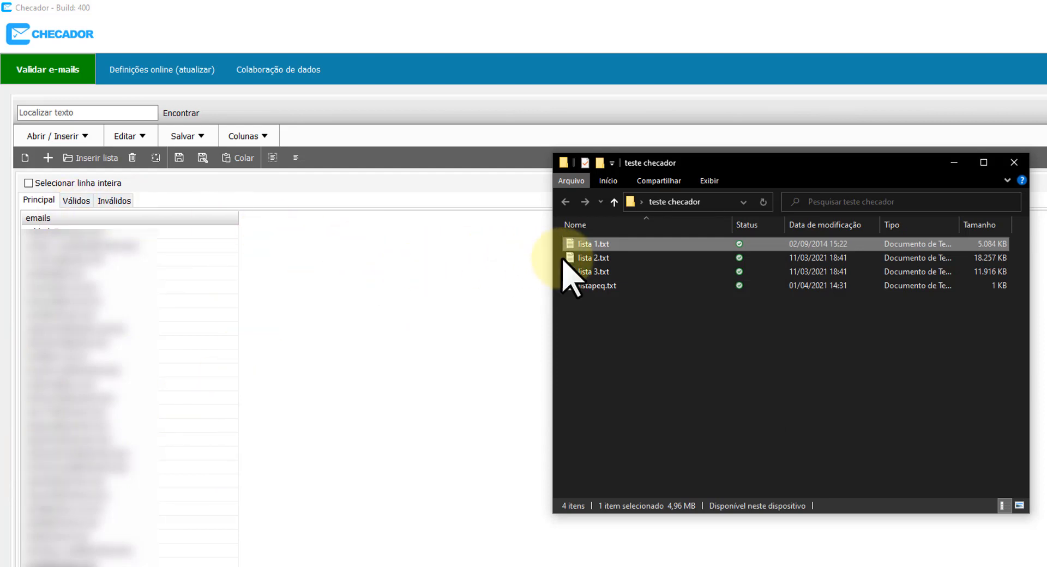
Drag lista 2.txt, then lista 3.txt, onto the emails grid, leaving lista 3's addresses loaded.
click(598, 259)
drag(598, 258, 308, 281)
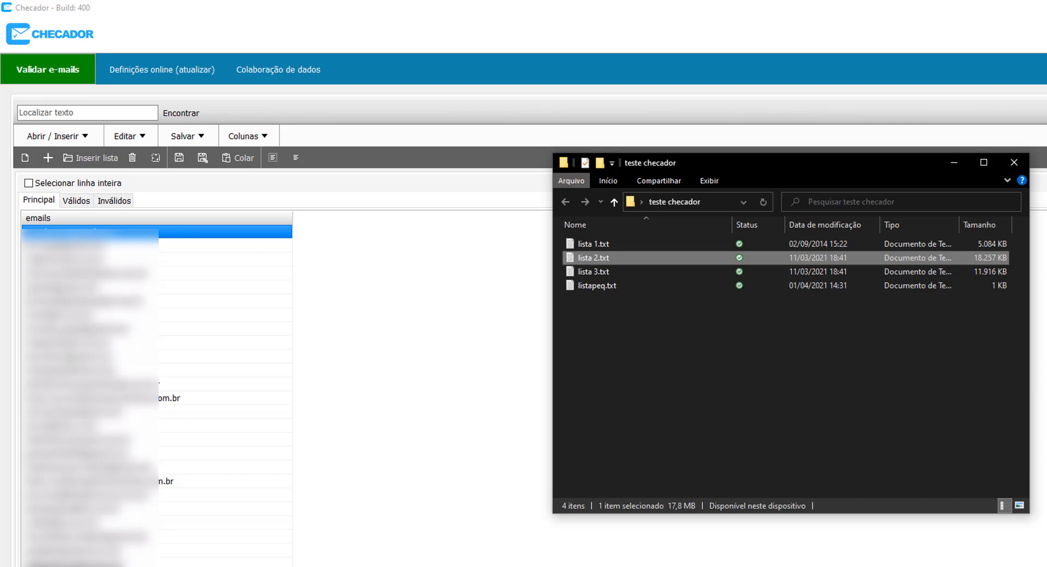
click(600, 271)
drag(601, 271, 359, 295)
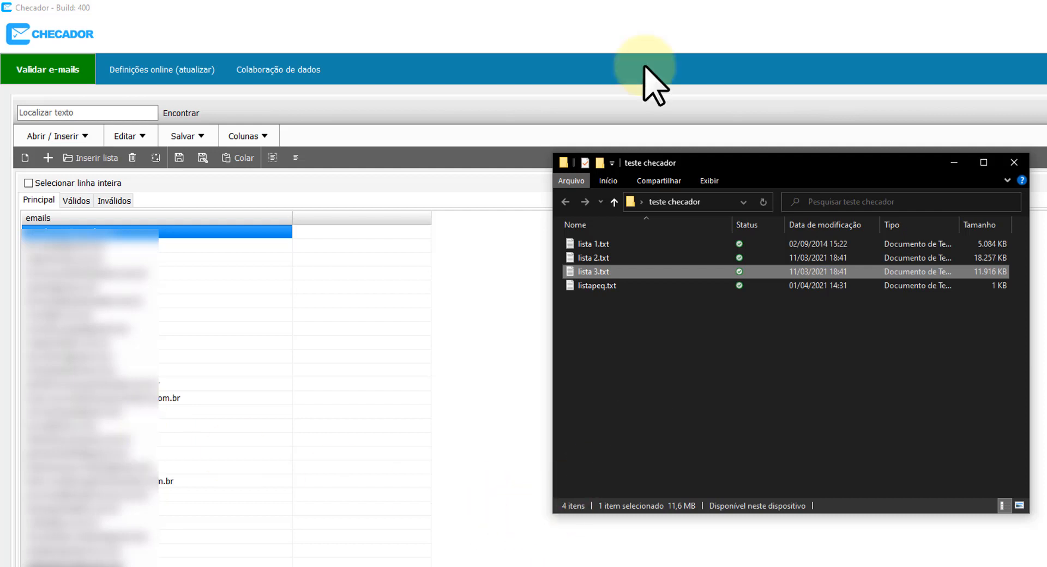
click(648, 2)
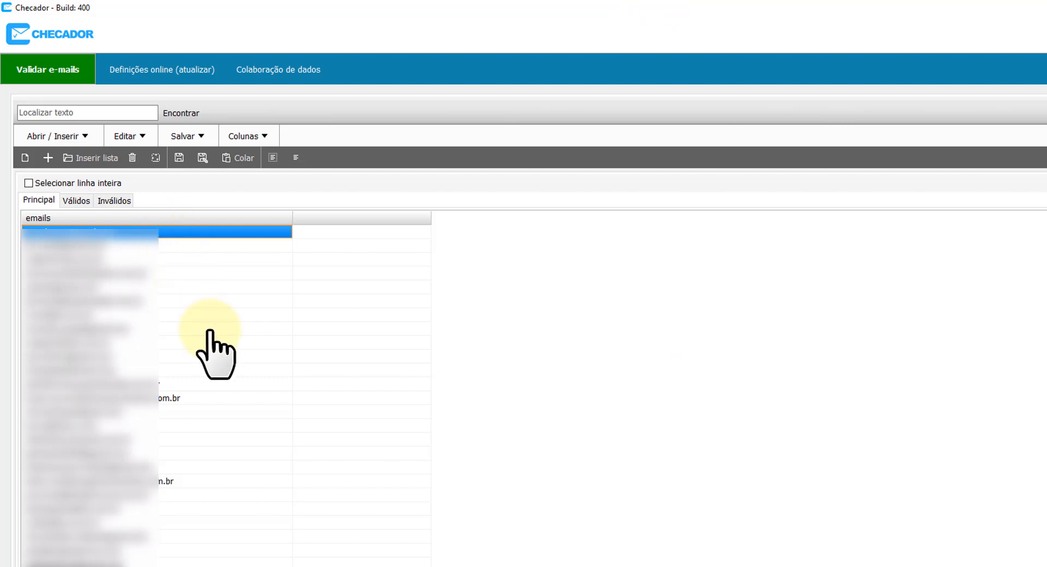
Open the Validar e-mails tab to show the Filtros de validação dialog.
click(50, 69)
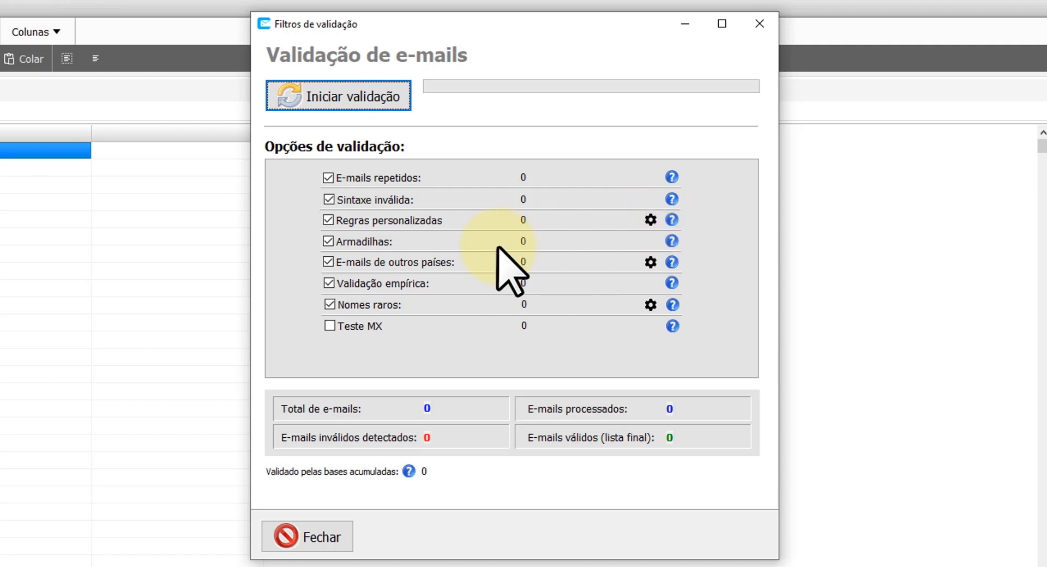
Delete the .pt entry from the E-mails de outros países domain list.
click(649, 261)
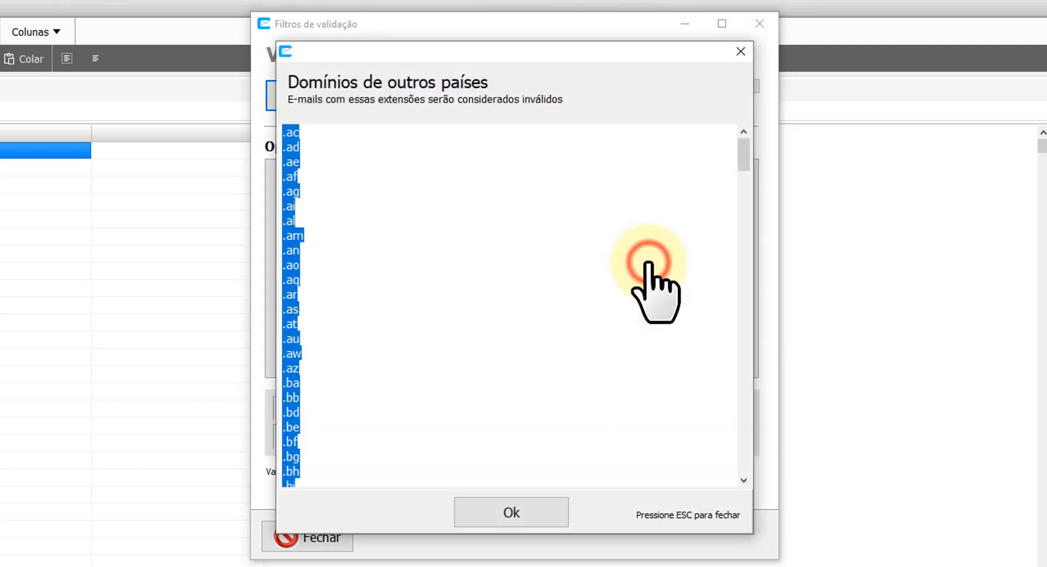
click(362, 228)
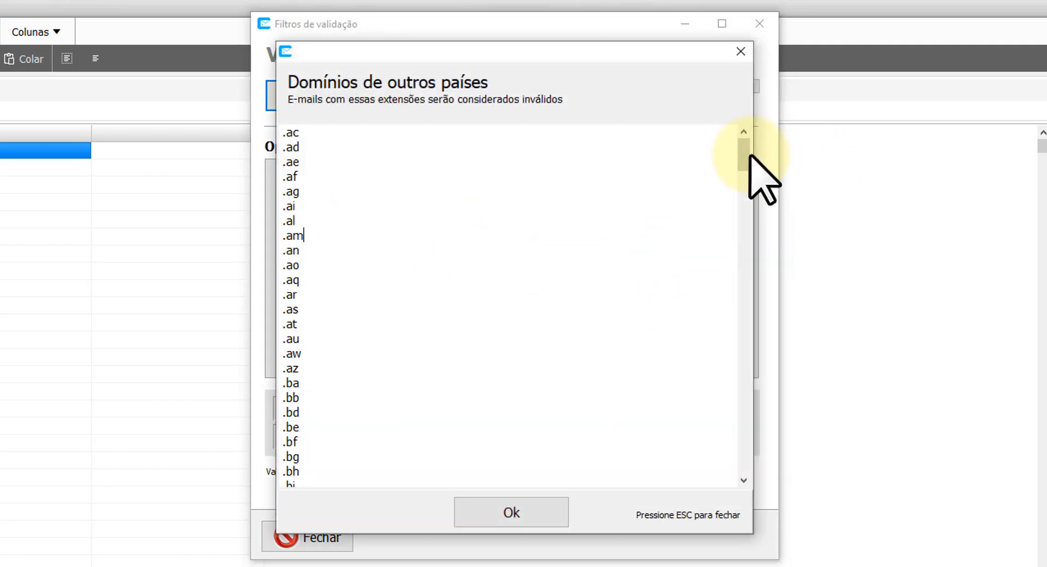
drag(750, 156, 738, 393)
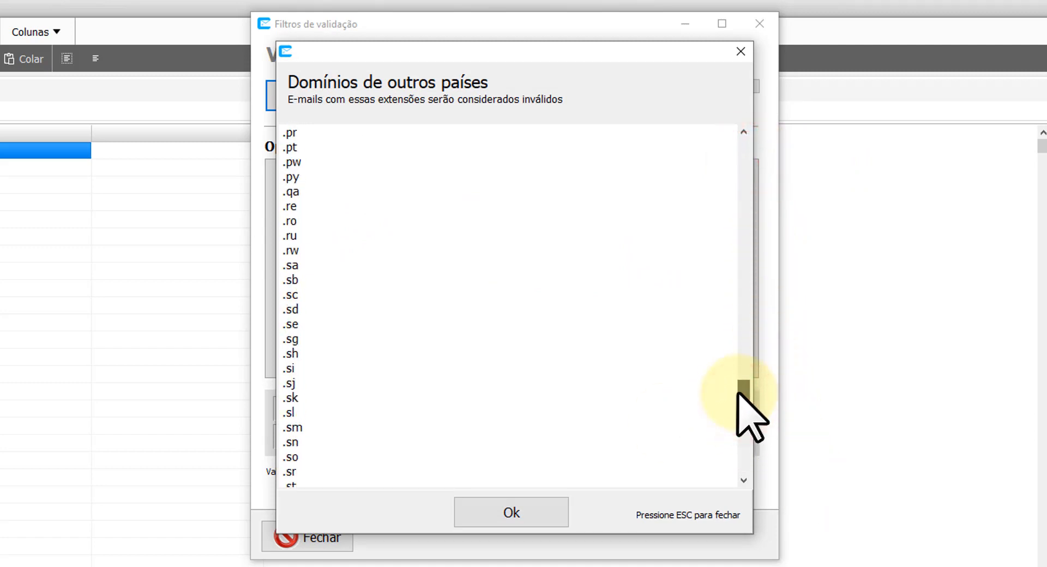
click(301, 140)
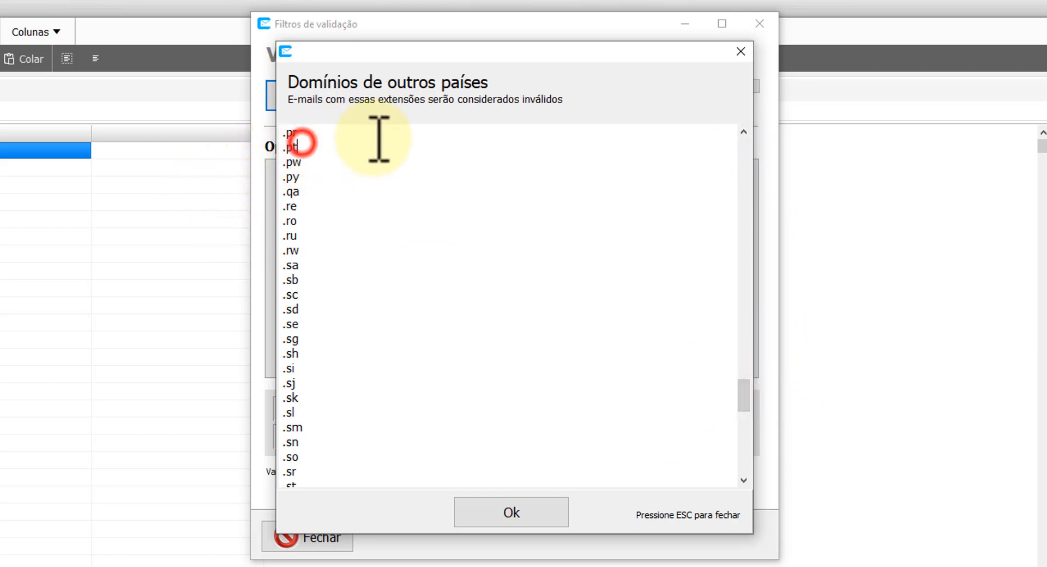
key(Up)
key(Down)
key(Down)
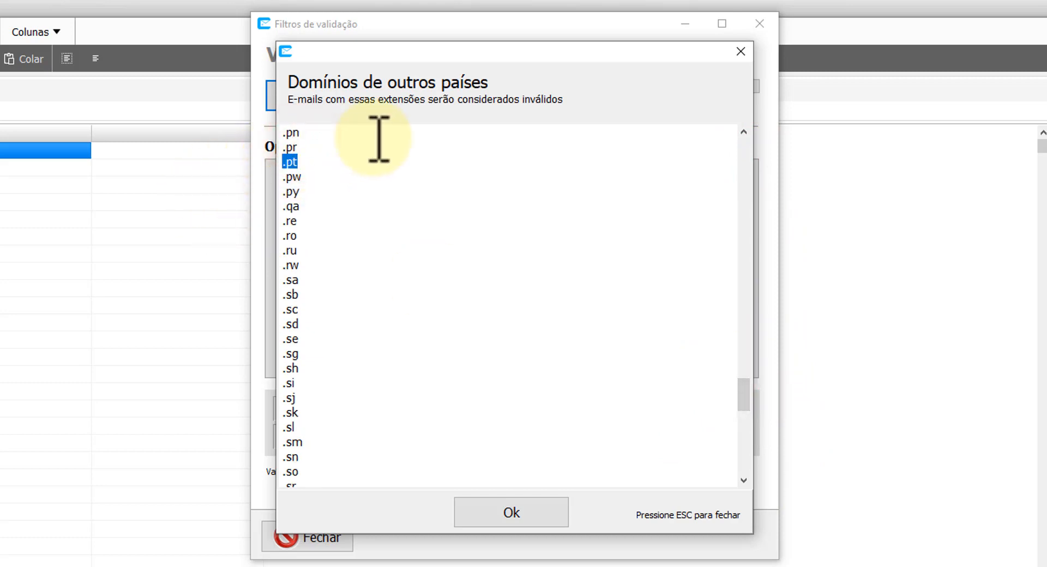
key(BackSpace)
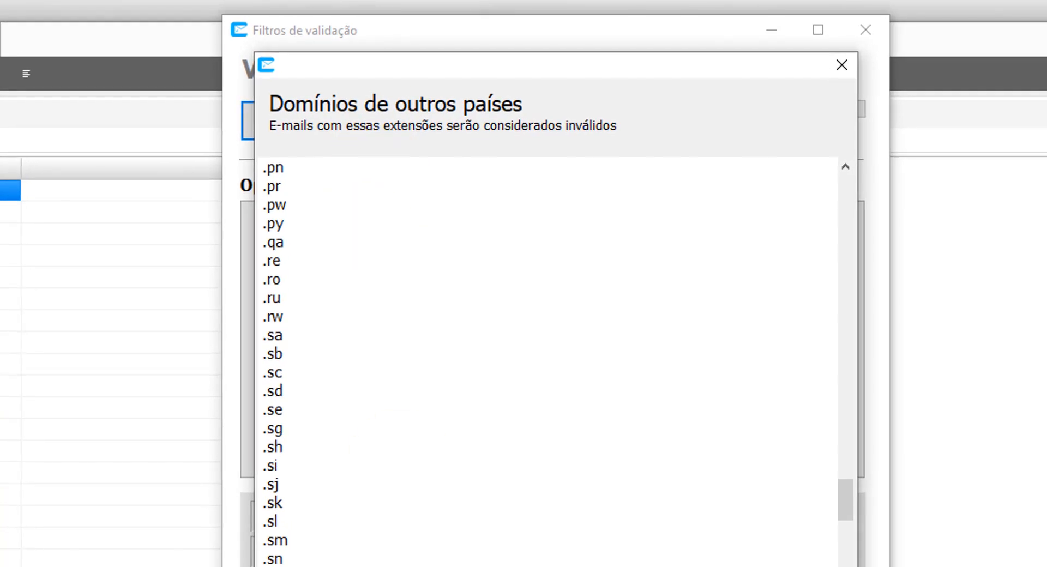
key(Escape)
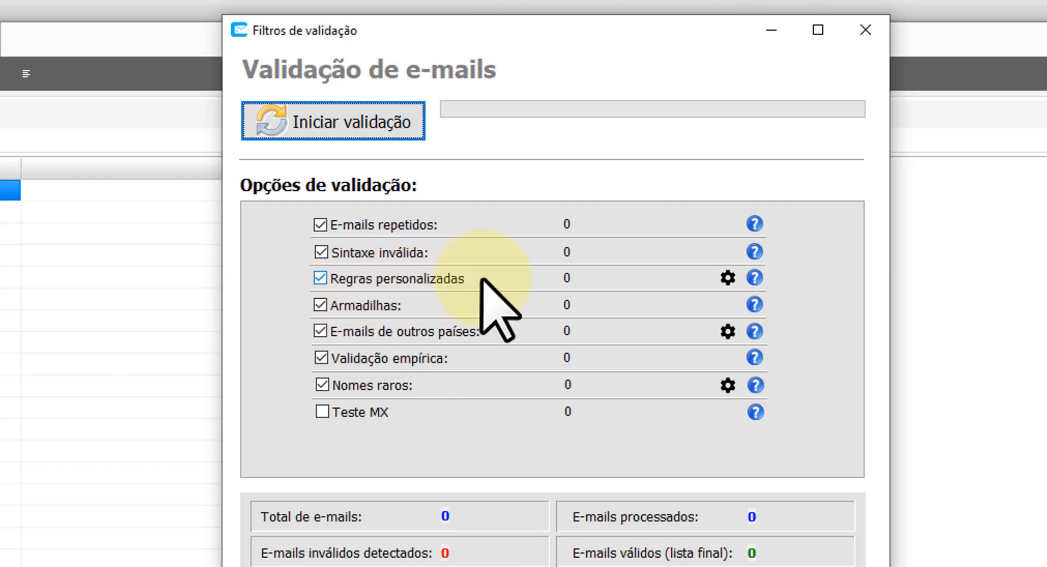
Open the Regras personalizadas editor and replace the placeholder text with the *.gov.br rule.
click(731, 273)
click(731, 272)
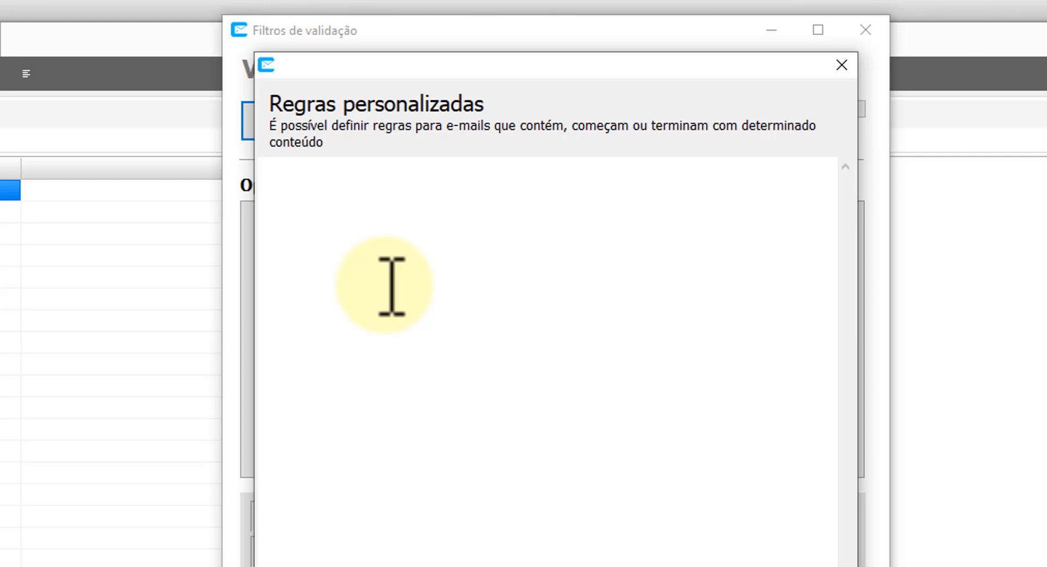
text(oijasdfoijasdofij)
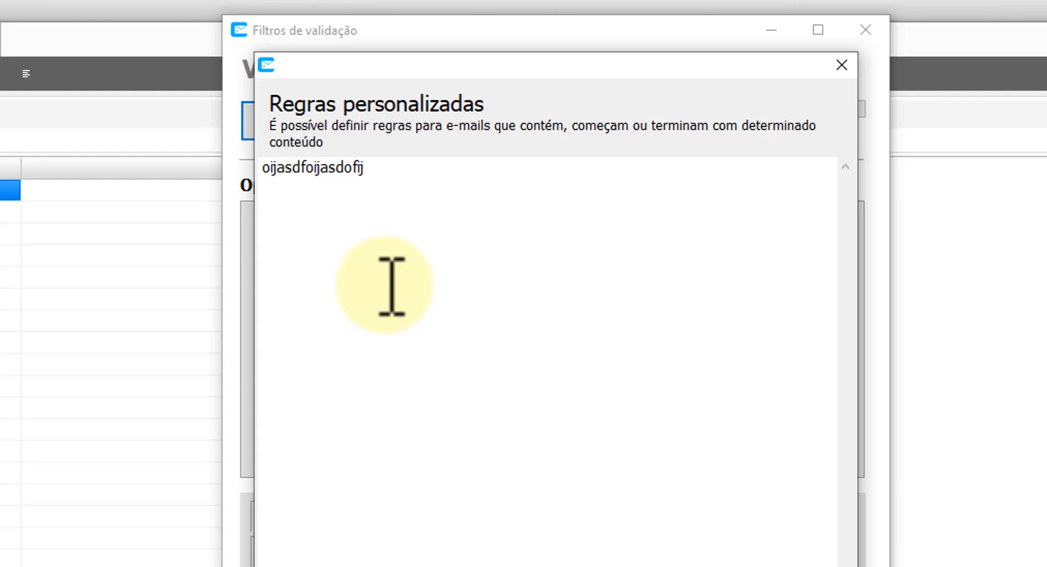
key(ctrl+a)
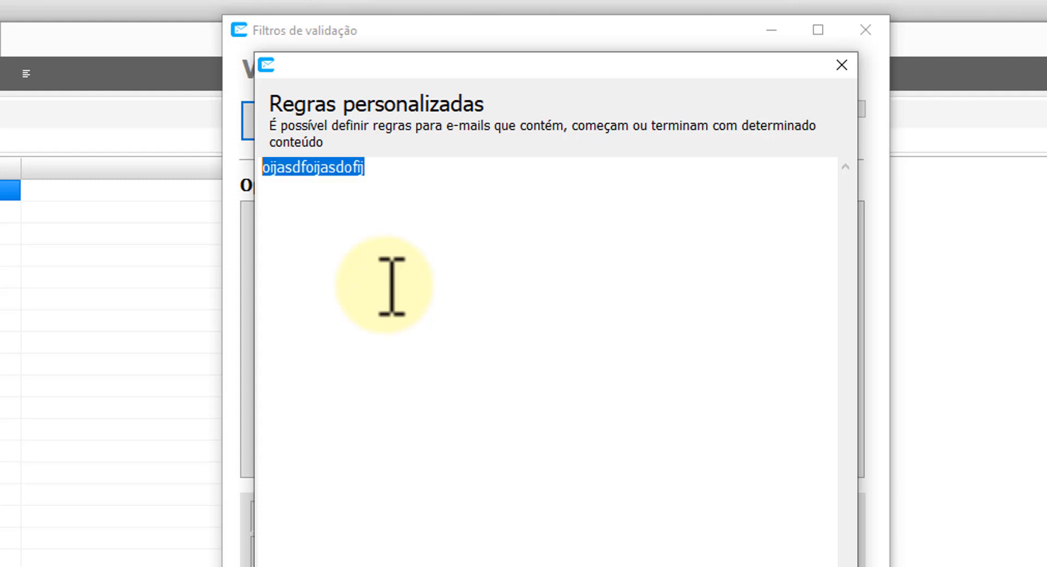
key(End)
key(shift+Home)
key(End)
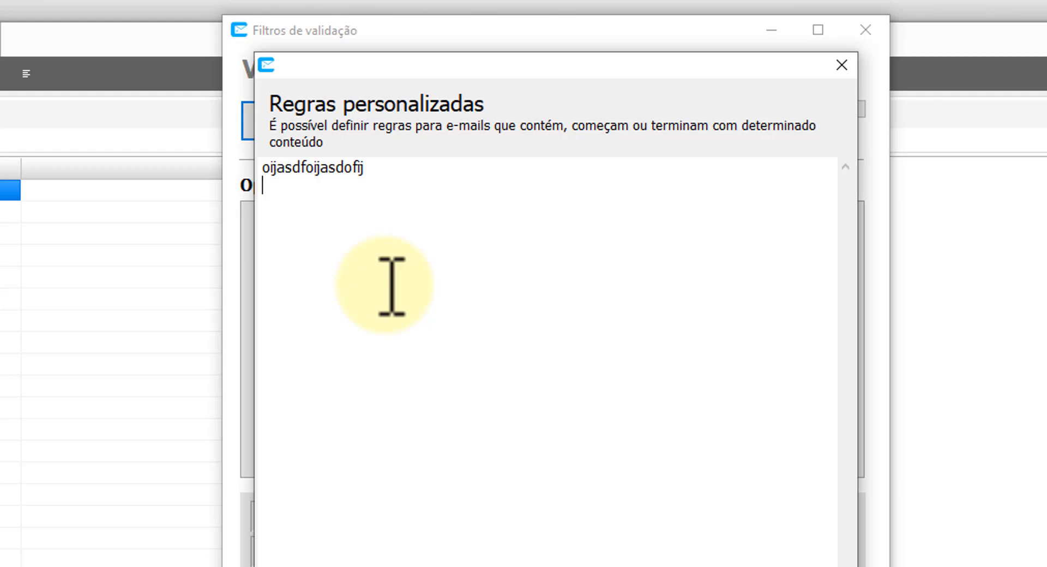
key(ctrl+z)
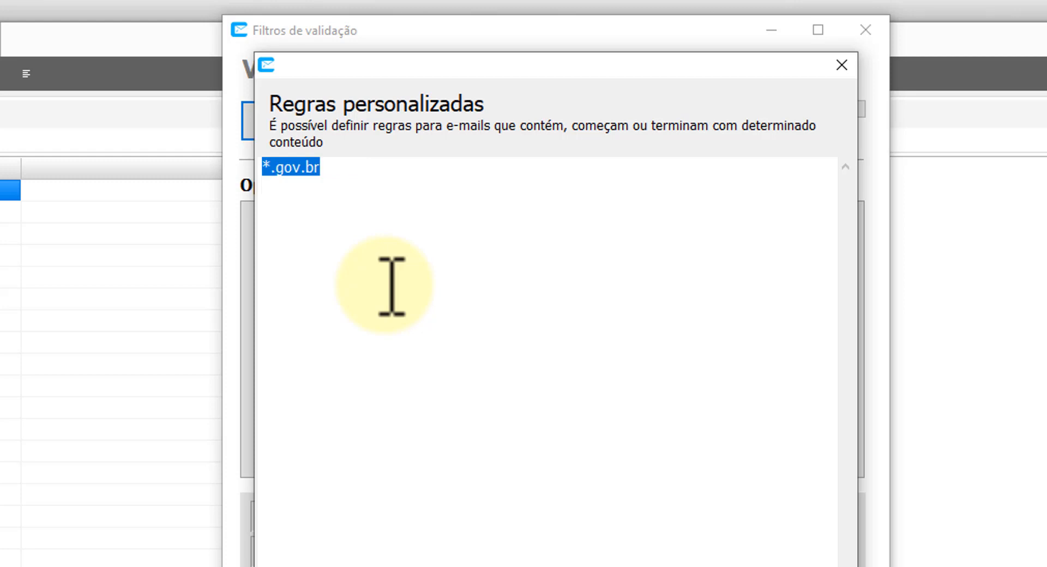
text(*.)
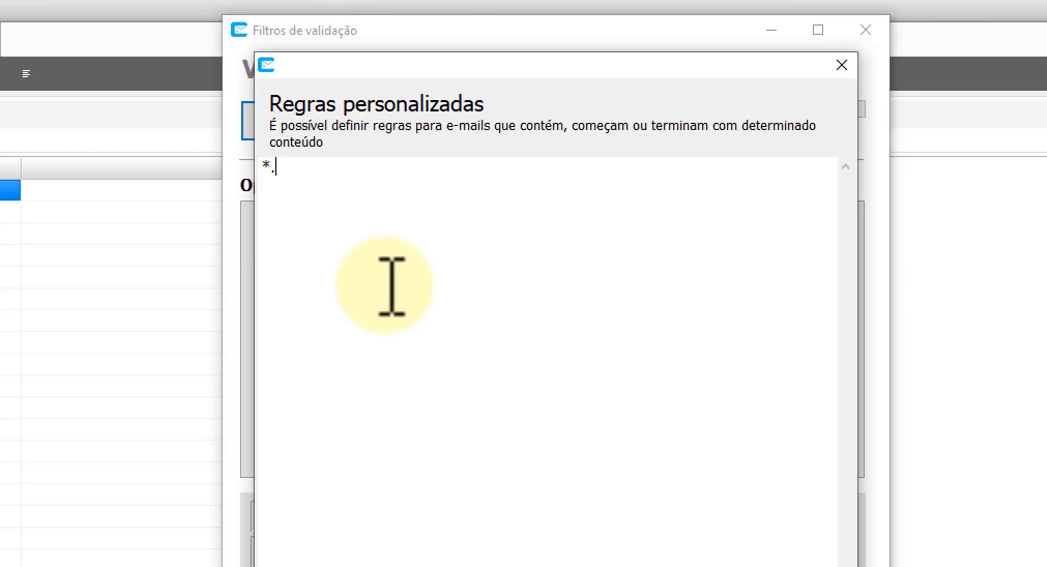
text(gov.br)
key(Home)
key(Right)
key(shift+End)
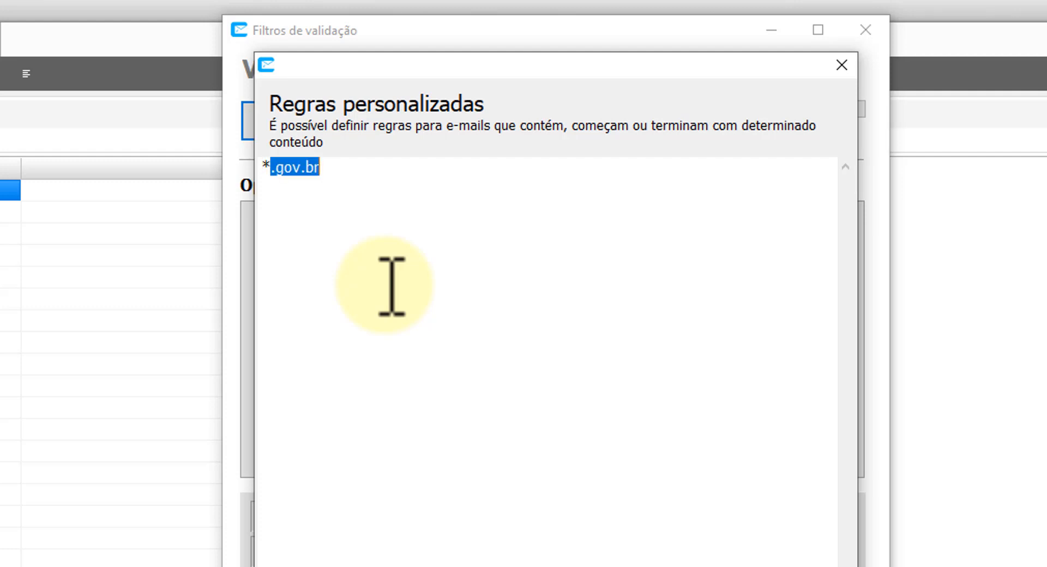
key(End)
Add webmaster* and postmaster as rules on their own lines.
key(Return)
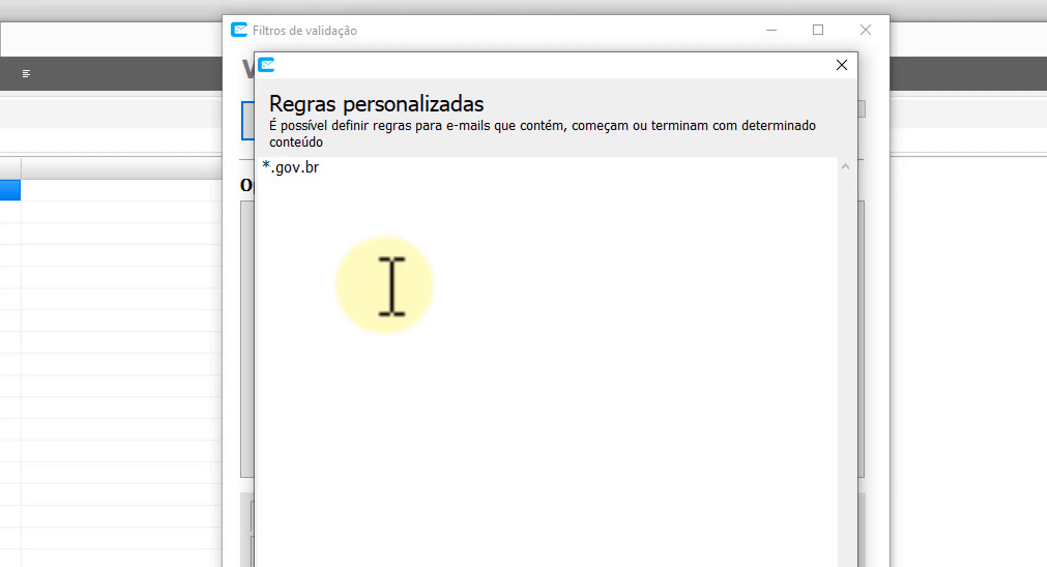
text(webmaster*)
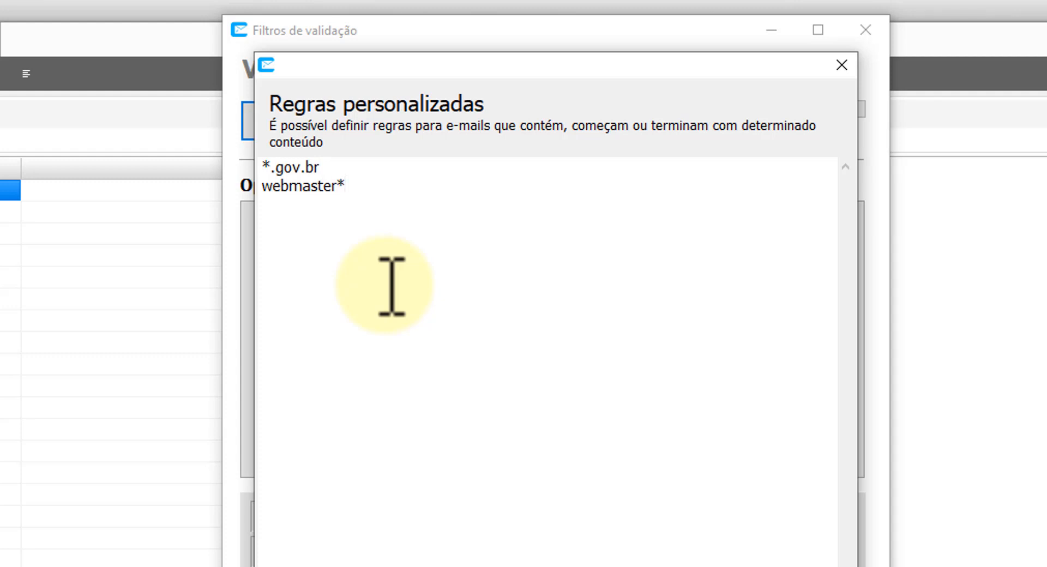
key(Home)
key(shift+Right)
key(shift+Right)
key(shift+Right)
key(shift+Right)
key(shift+Right)
key(shift+Right)
key(shift+Right)
key(shift+Right)
key(shift+Right)
key(shift+Right)
key(shift+Left)
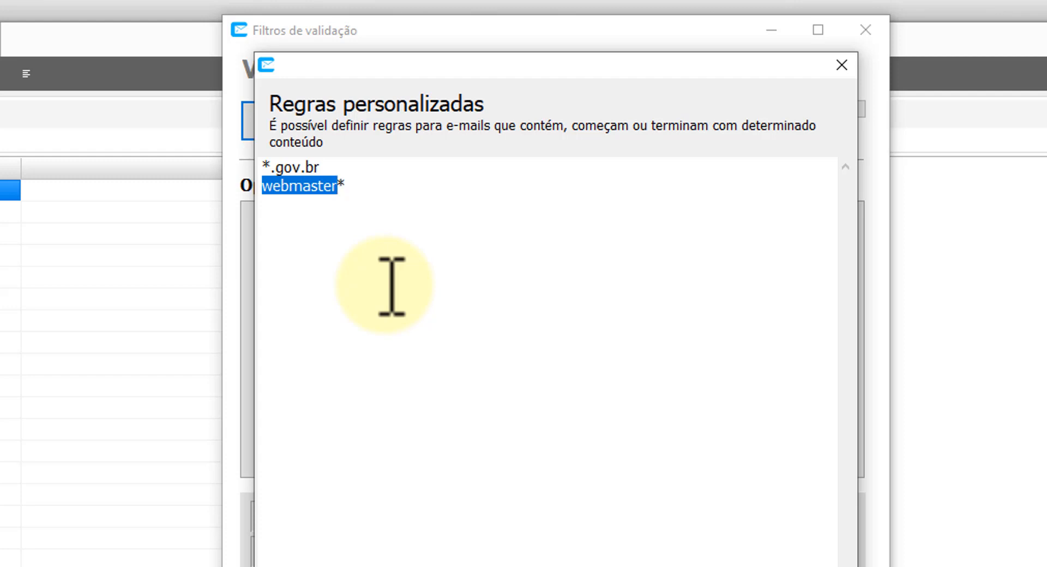
key(End)
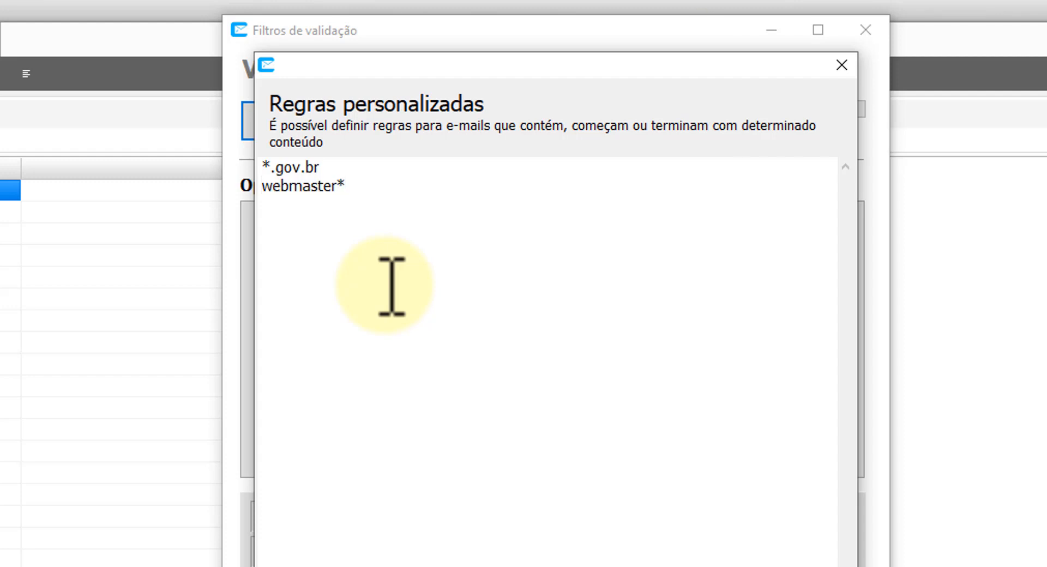
key(Return)
text(postmaster)
key(Home)
key(shift+End)
key(shift+Home)
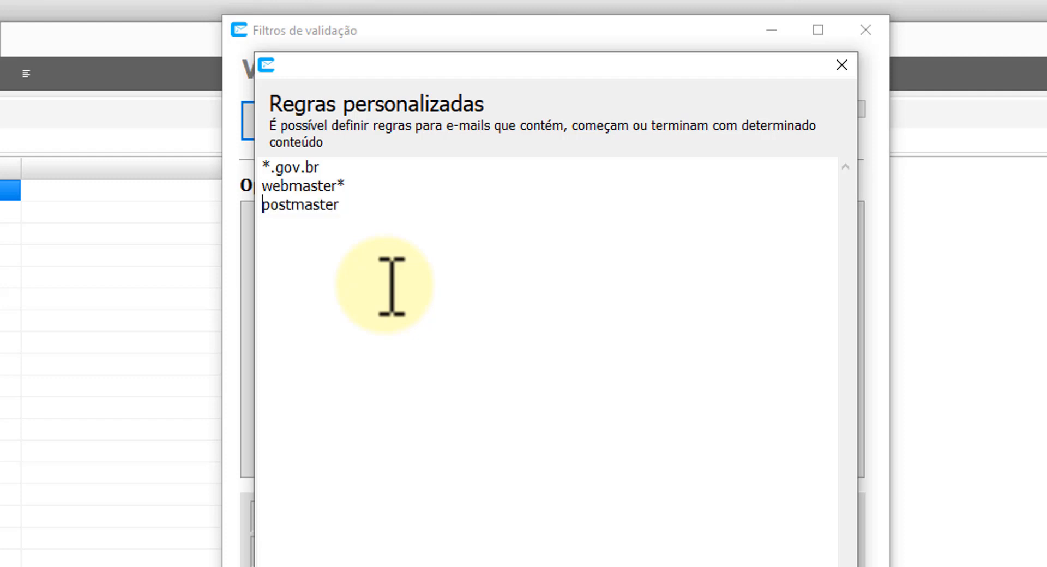
key(shift+End)
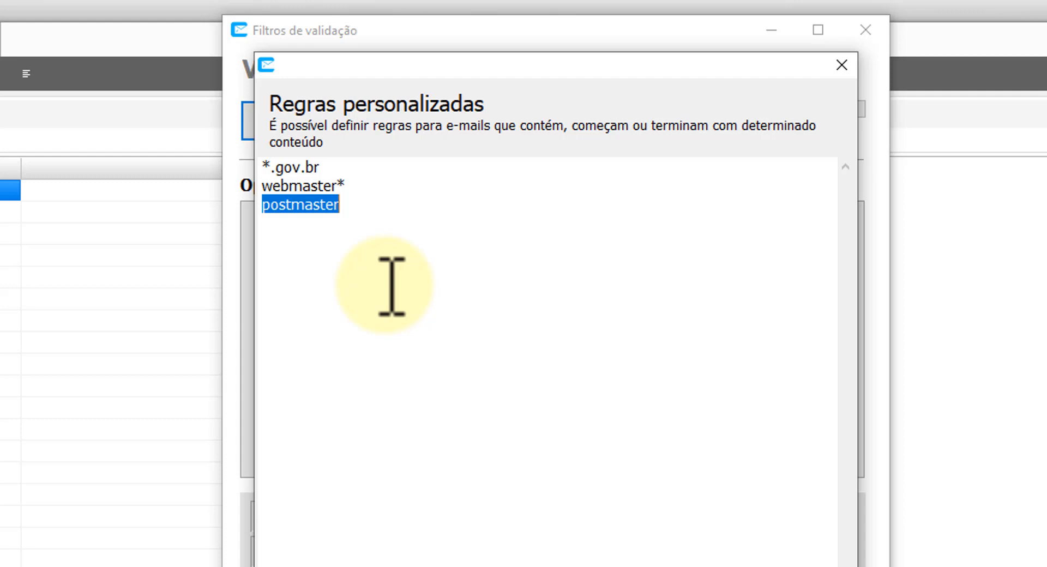
key(End)
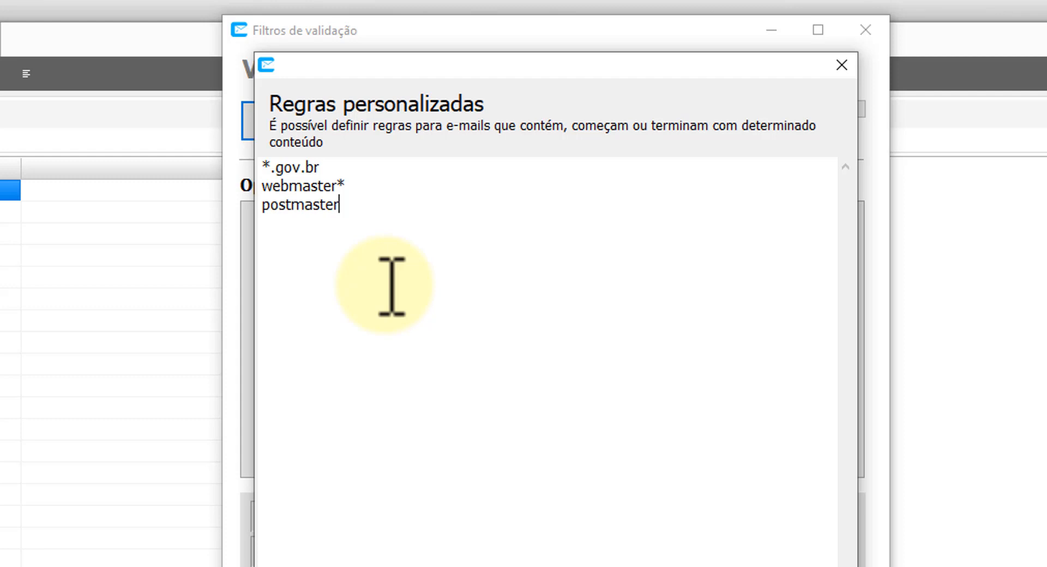
Add a test e-mail address as the fourth rule and confirm the rules with Ok.
key(Return)
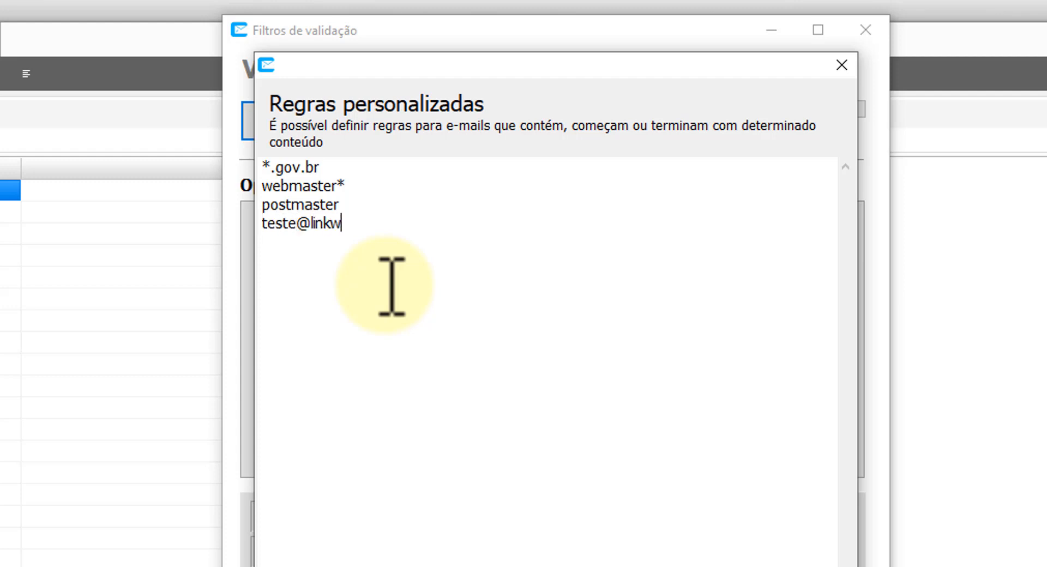
key(shift+Home)
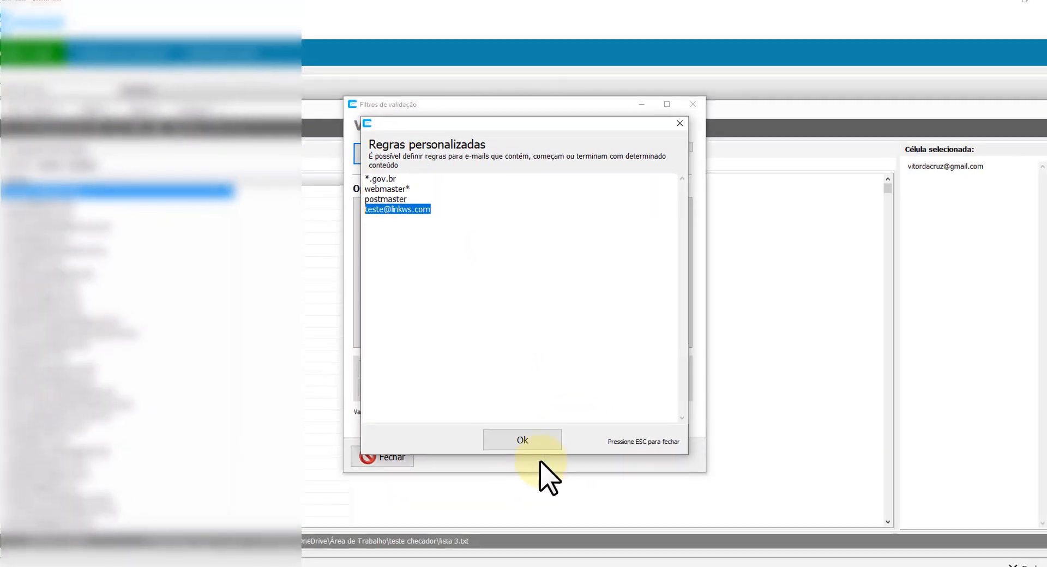
click(518, 441)
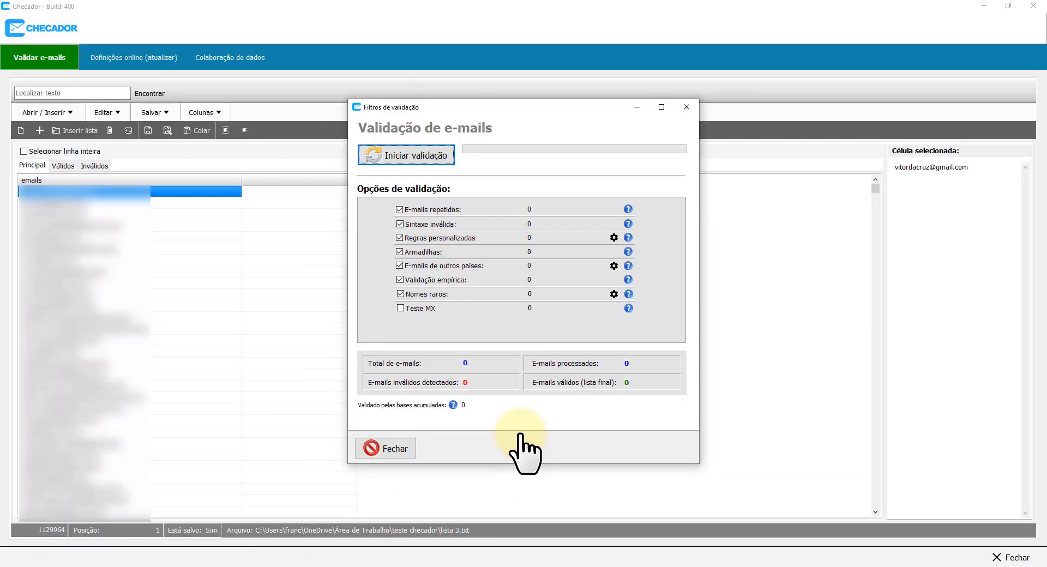
Enable Teste MX and start the e-mail validation run.
click(400, 308)
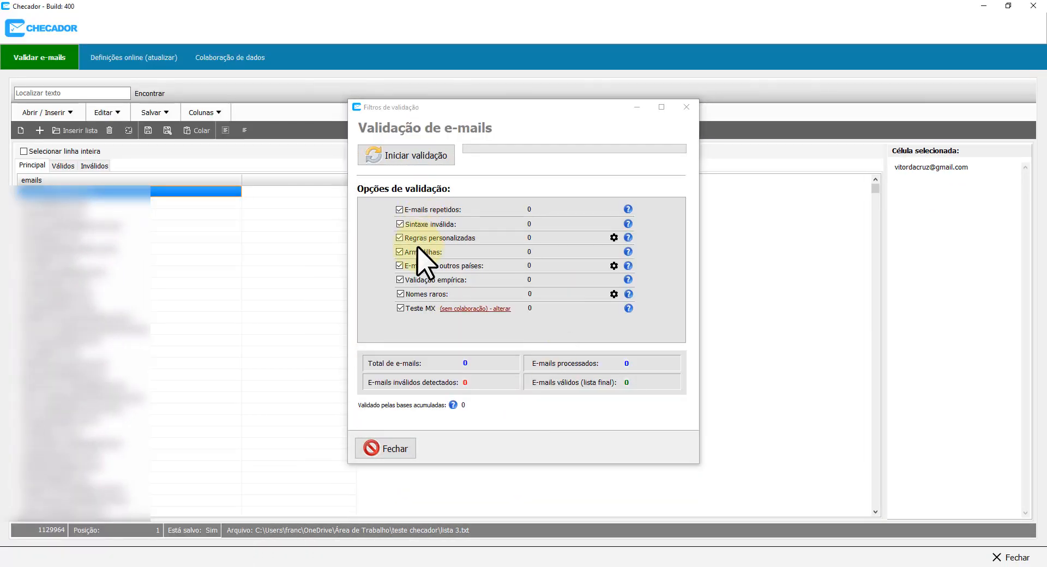
click(407, 160)
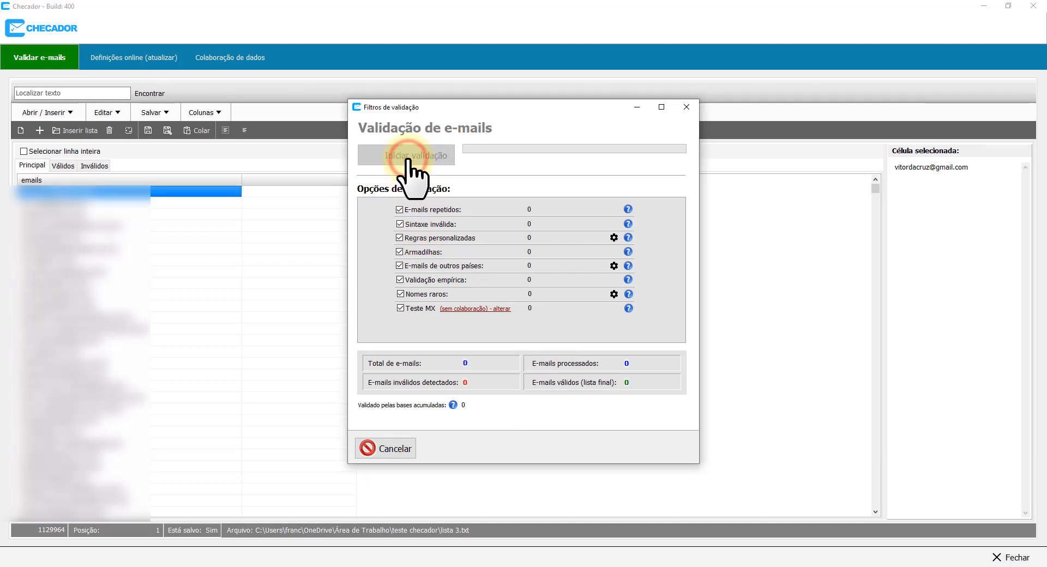
drag(504, 107, 818, 106)
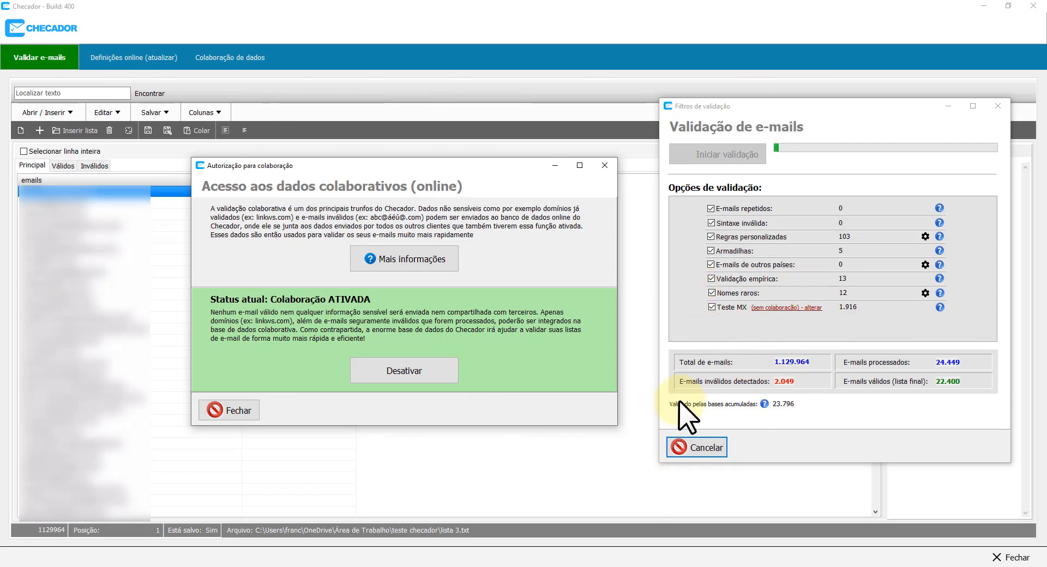
click(221, 412)
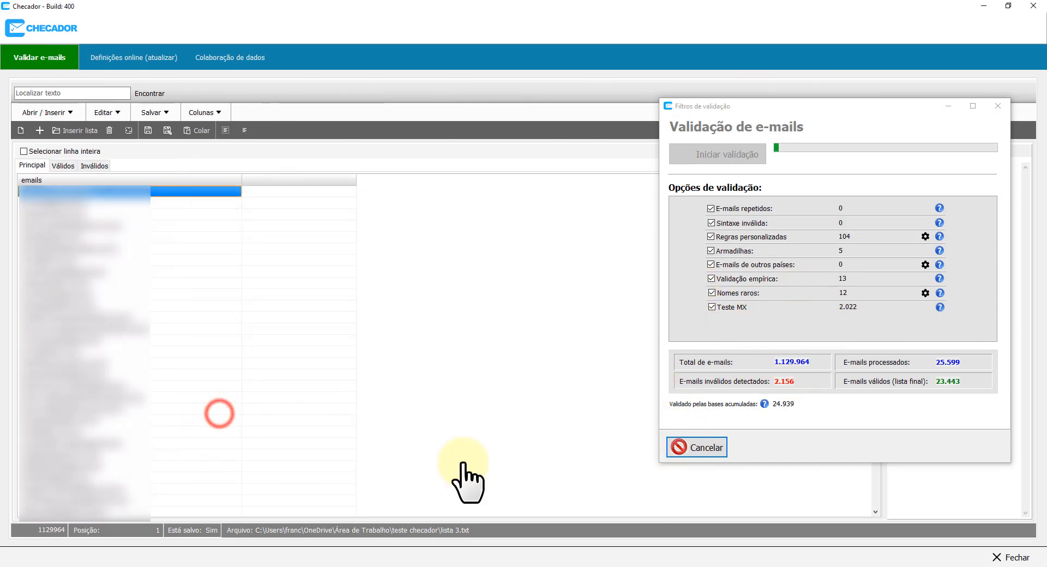
Cancel the validation at 26.538 processed and close the validation filters window.
click(707, 450)
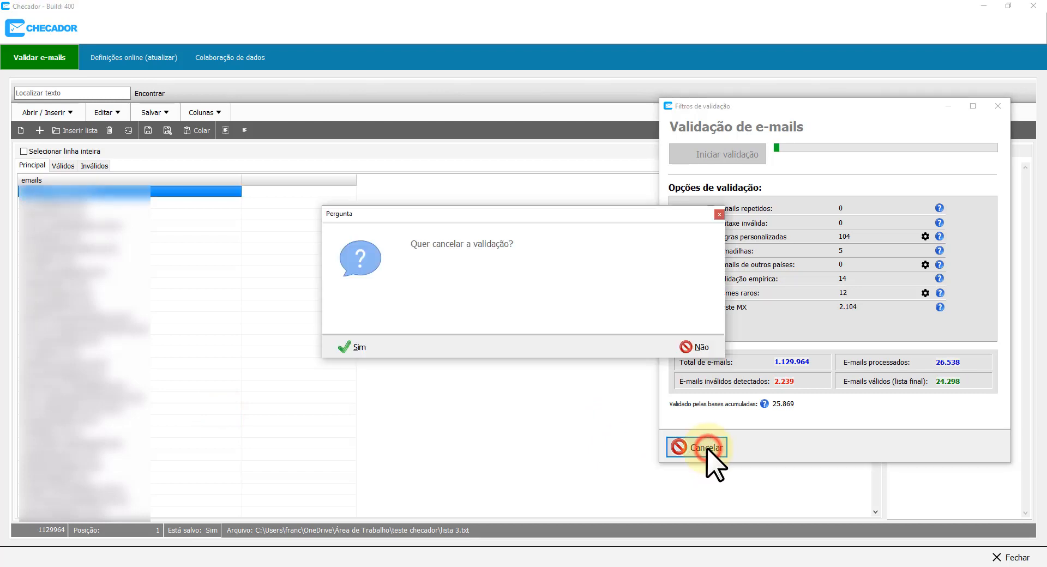
click(353, 348)
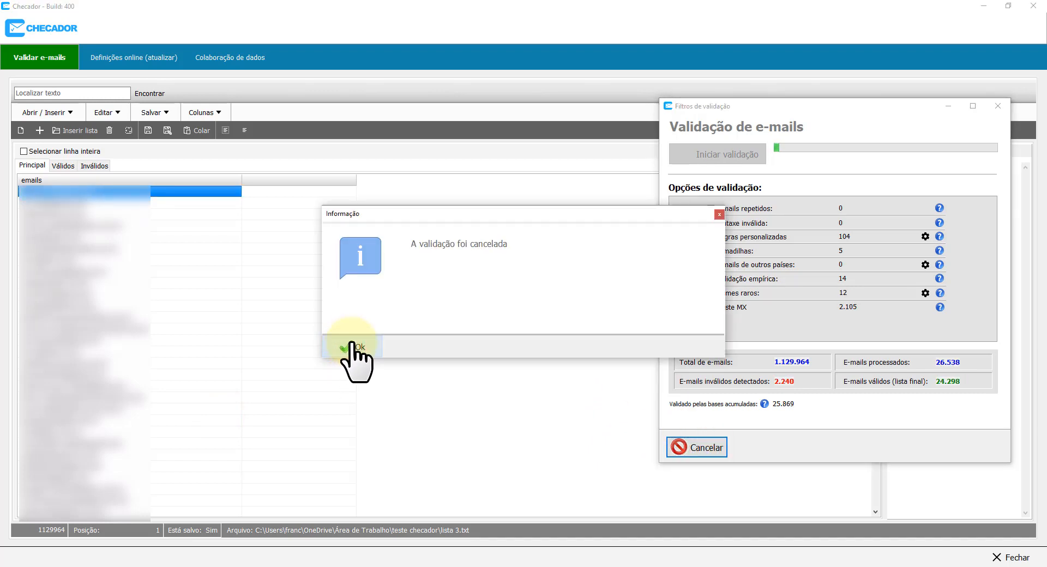
click(351, 347)
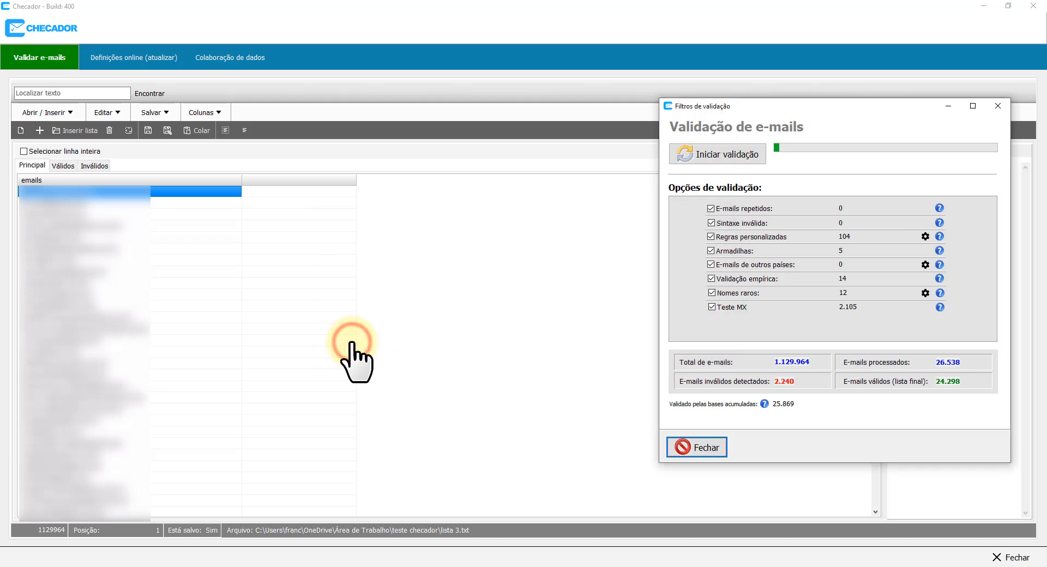
click(708, 447)
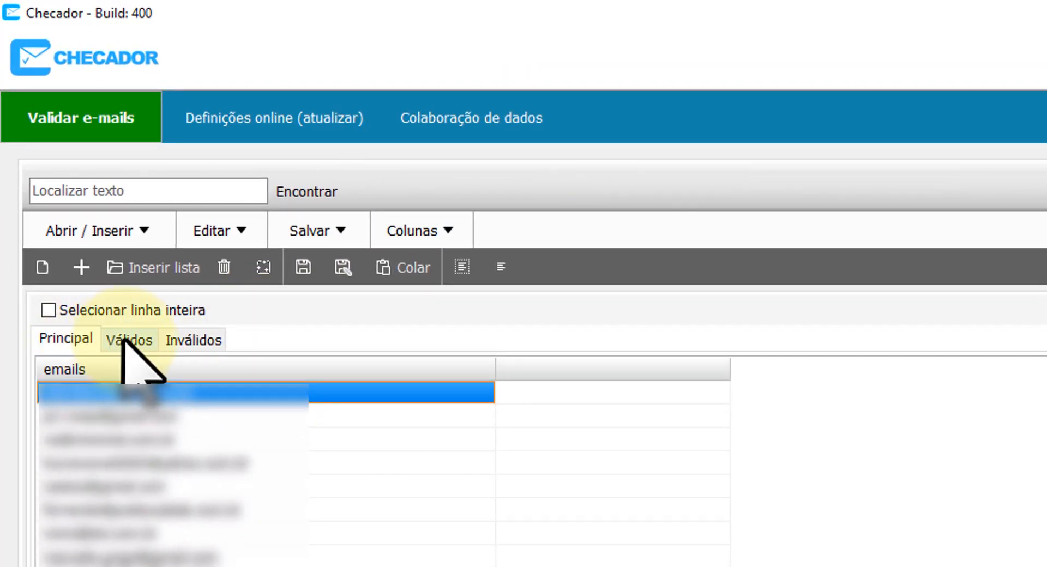
Show the Válidos tab, list its data via Salvar > Listar dados, and set an emails column option.
click(127, 342)
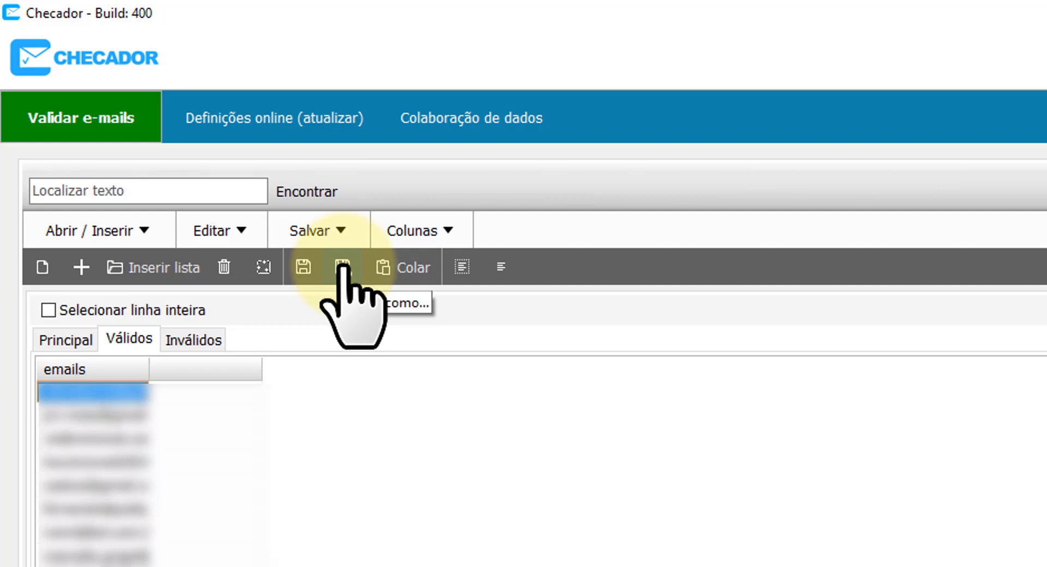
click(320, 229)
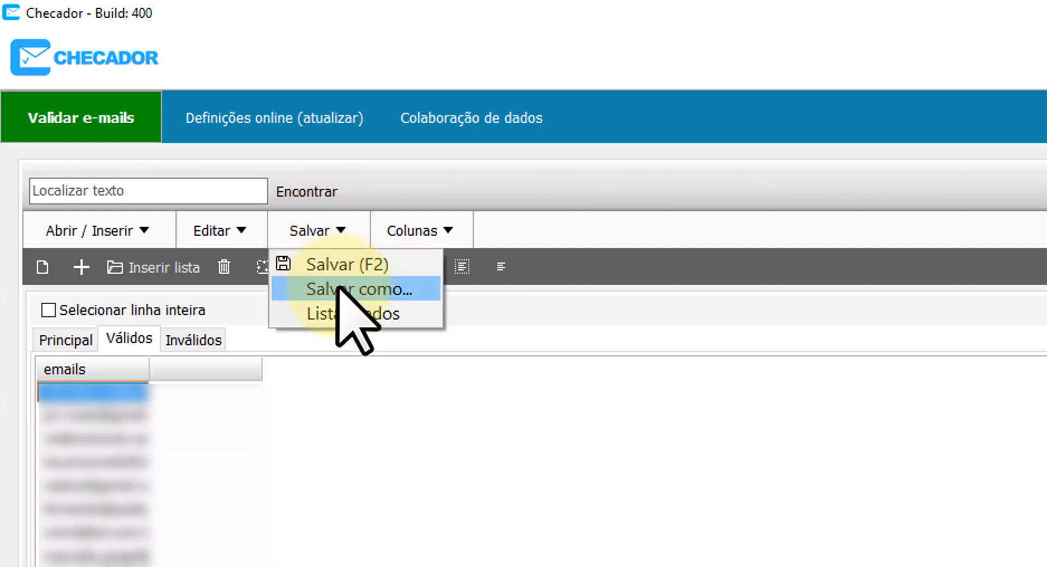
click(345, 321)
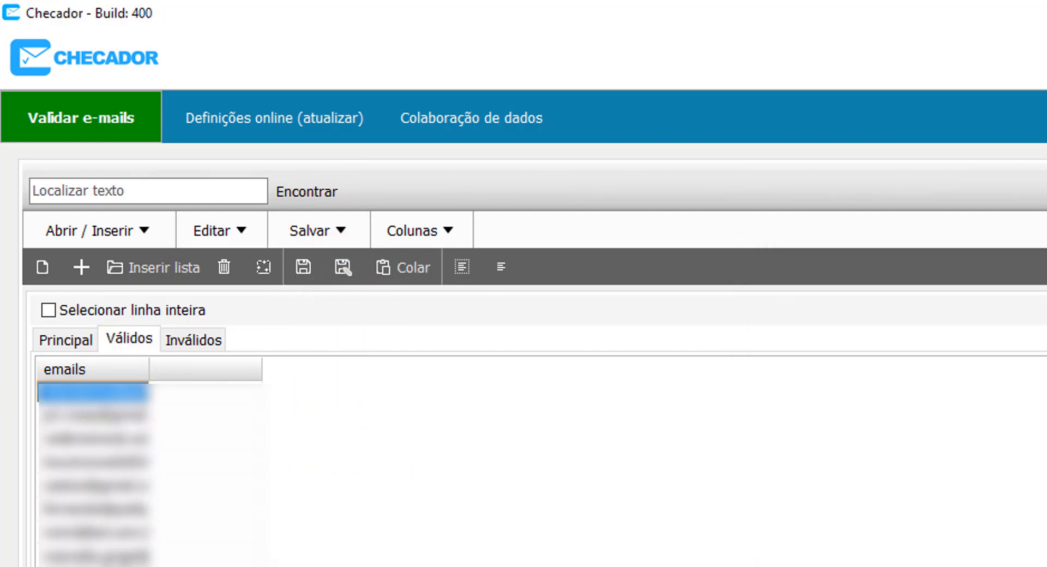
right_click(86, 369)
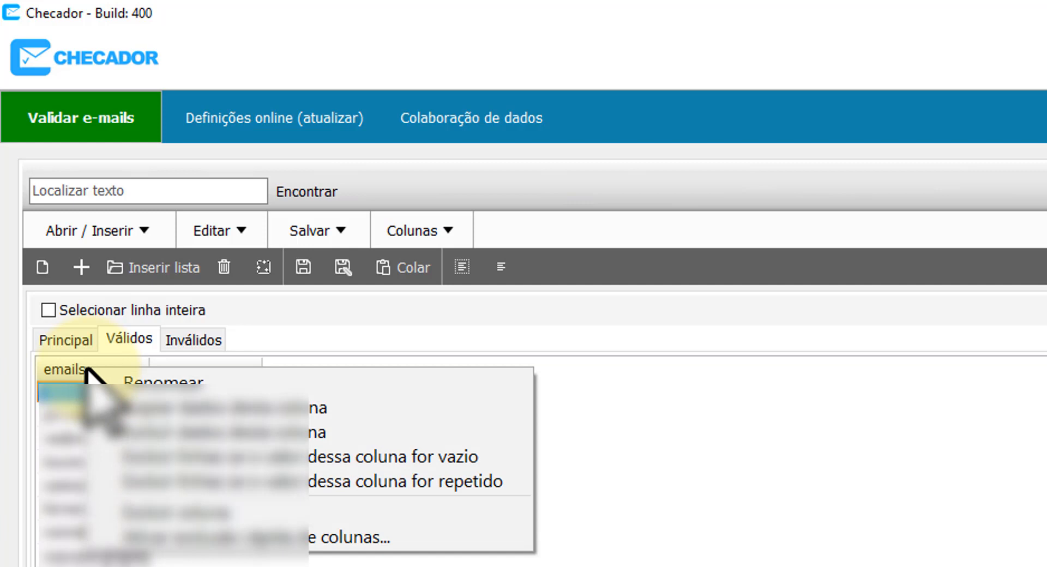
click(218, 405)
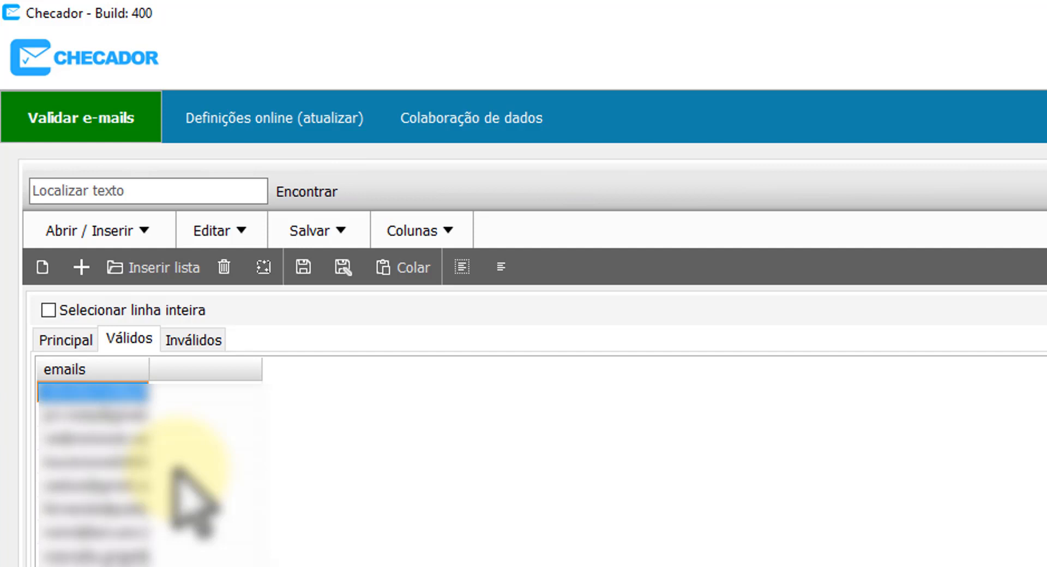
Inspect the Erro reasons in the Inválidos tab, then return to Válidos.
click(191, 339)
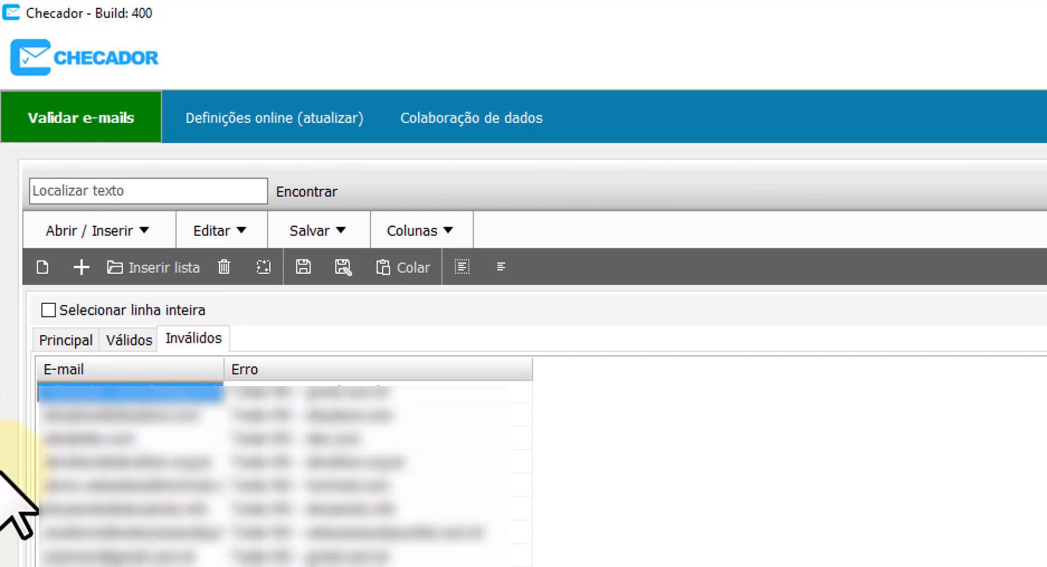
click(420, 416)
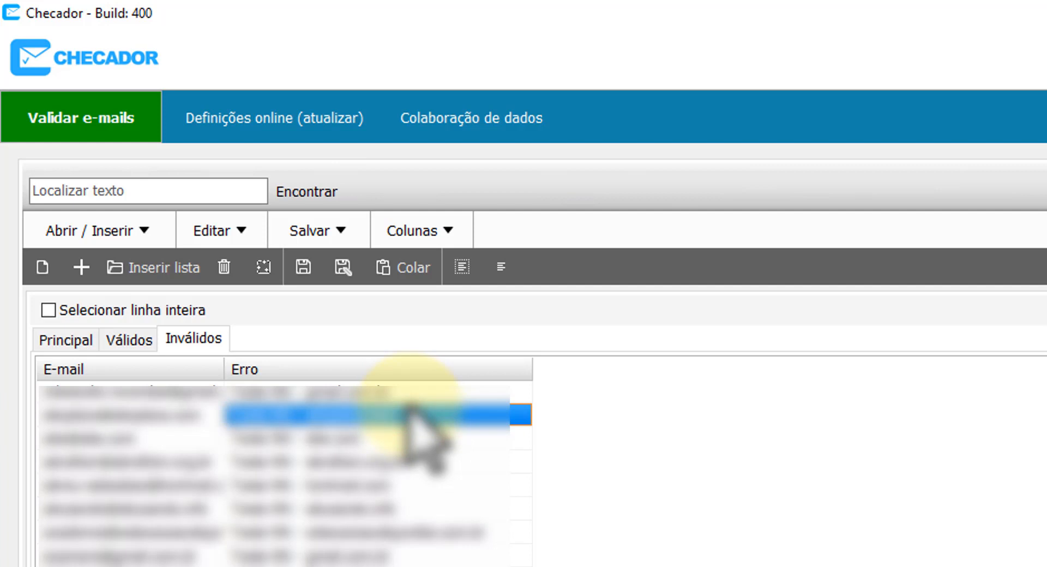
click(130, 339)
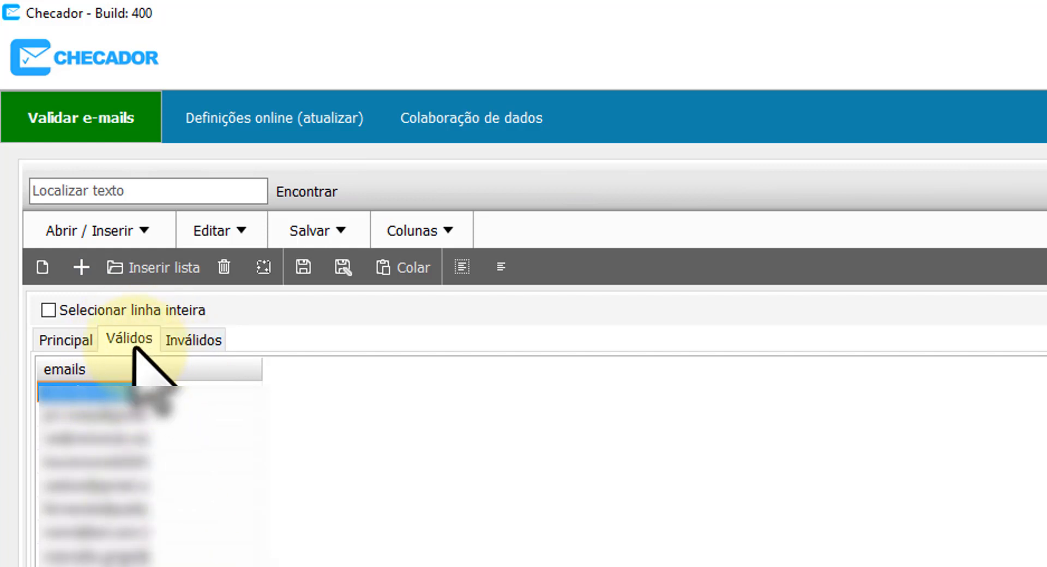
Replace the Inválidos list with a new empty list and return to the Válidos tab.
click(201, 337)
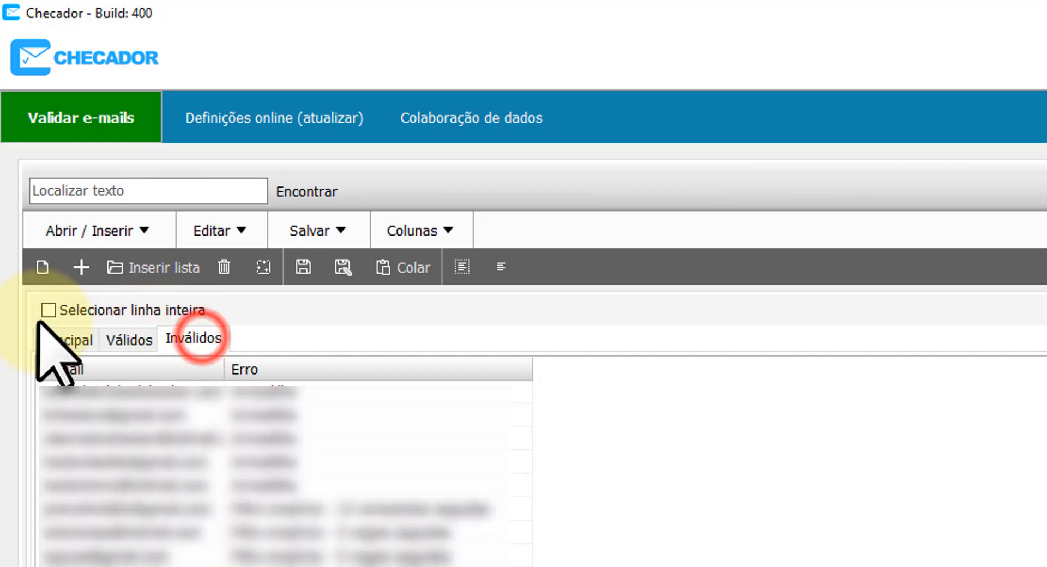
click(42, 267)
key(Return)
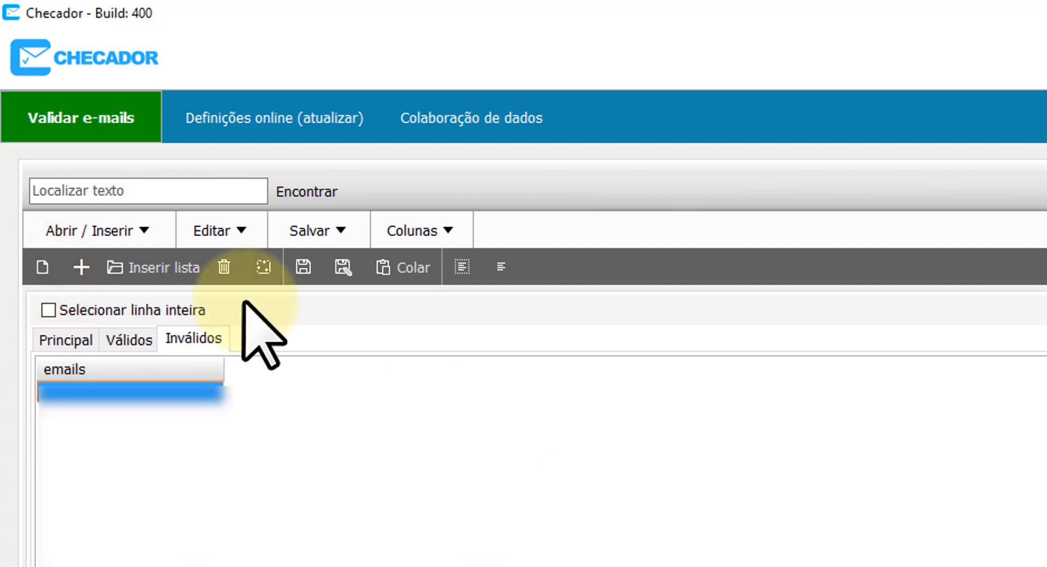
click(141, 335)
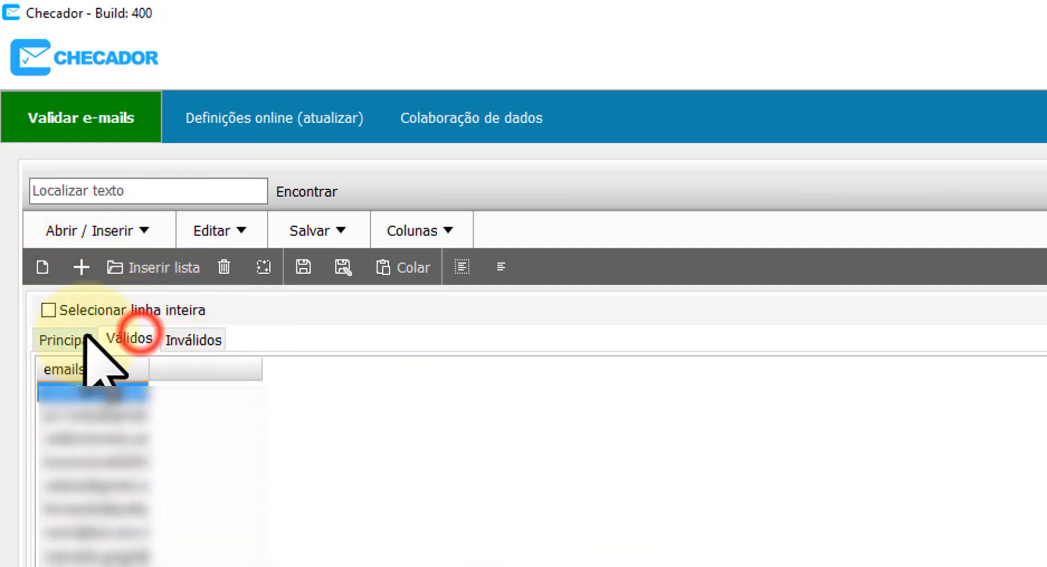
Run Zerar todas as listas and check Principal, Válidos and Inválidos are empty.
click(42, 267)
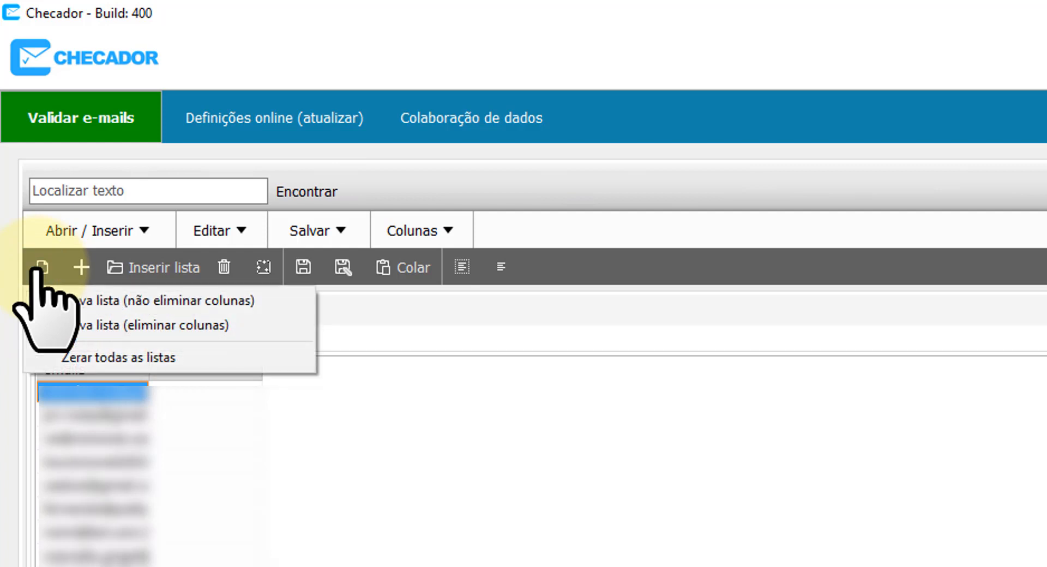
click(100, 359)
key(Return)
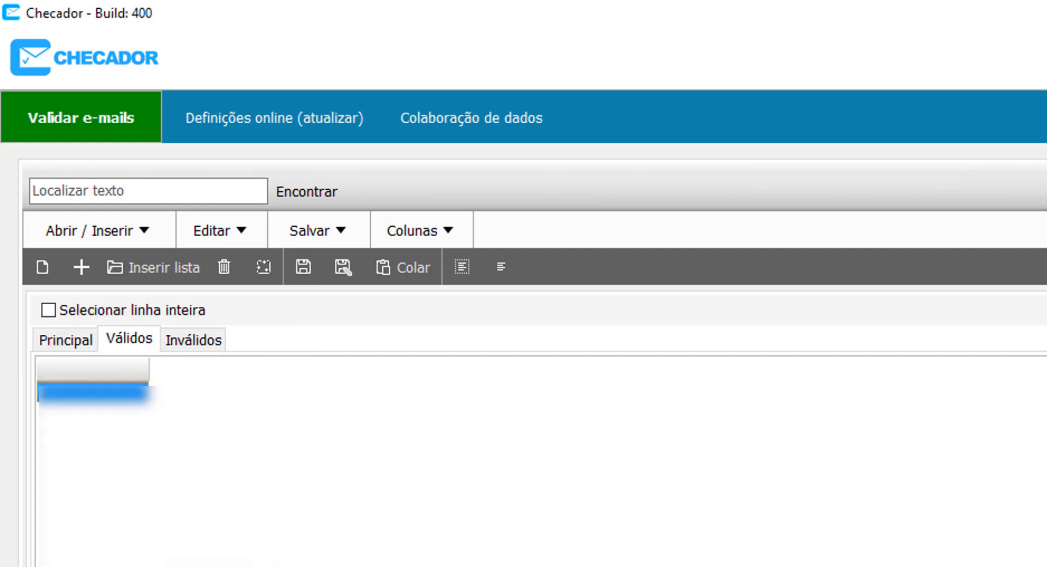
click(60, 341)
click(123, 339)
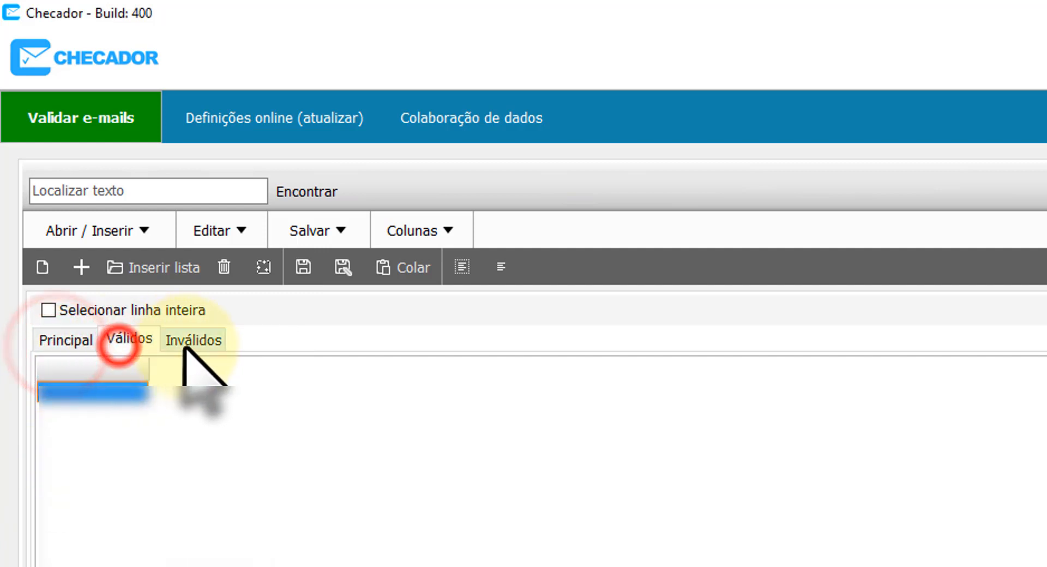
click(185, 341)
click(107, 339)
click(82, 339)
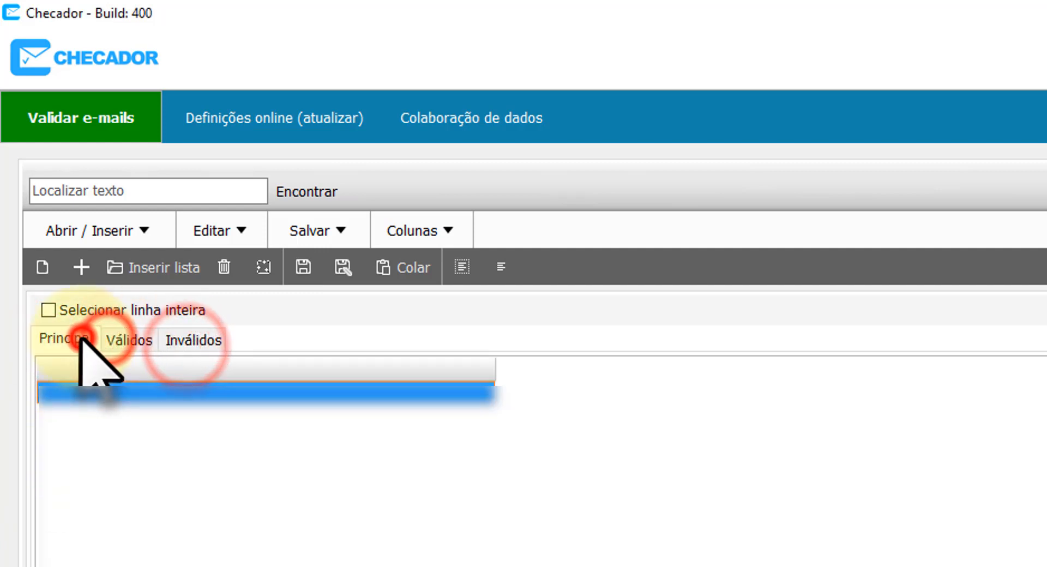
Browse the list picker to C:\checador\dados\ and open that folder in File Explorer.
click(139, 266)
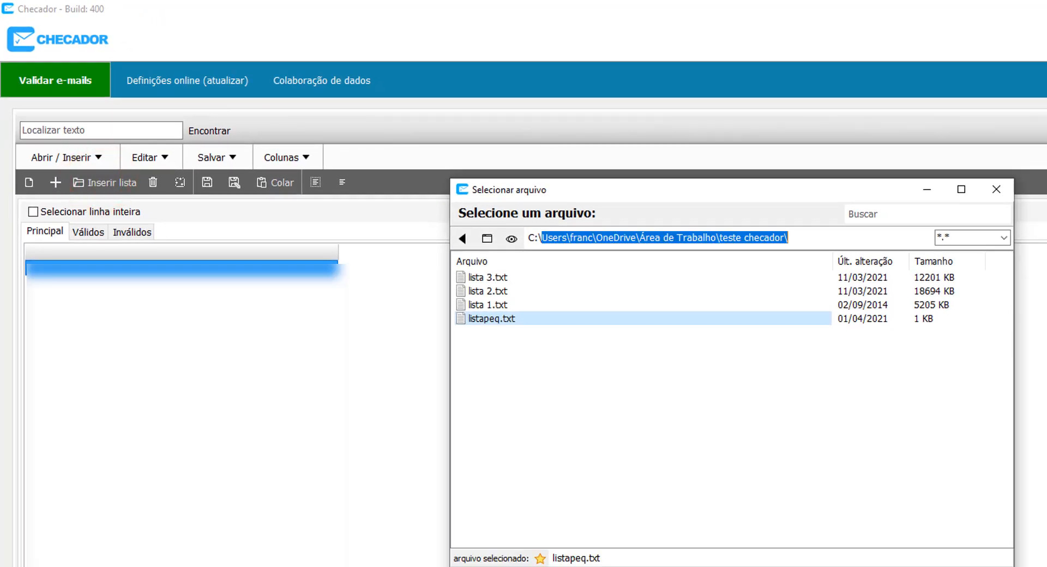
text(checador\da)
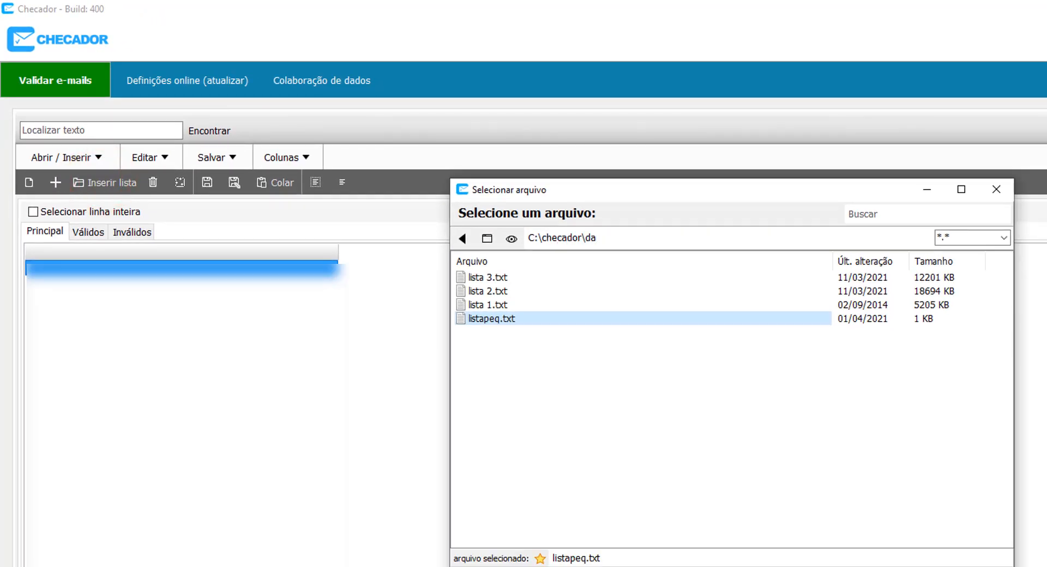
text(dos\)
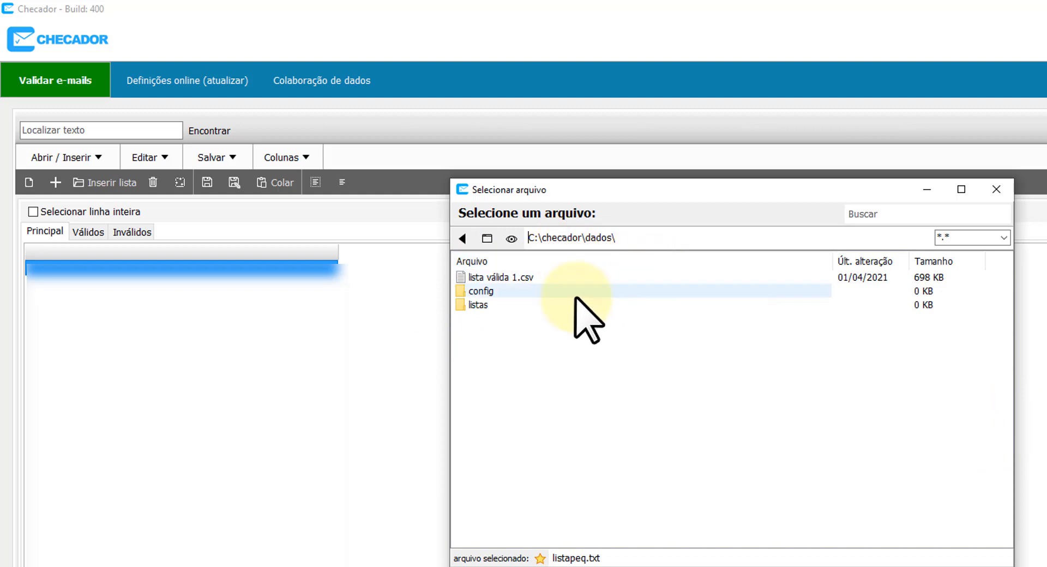
click(511, 239)
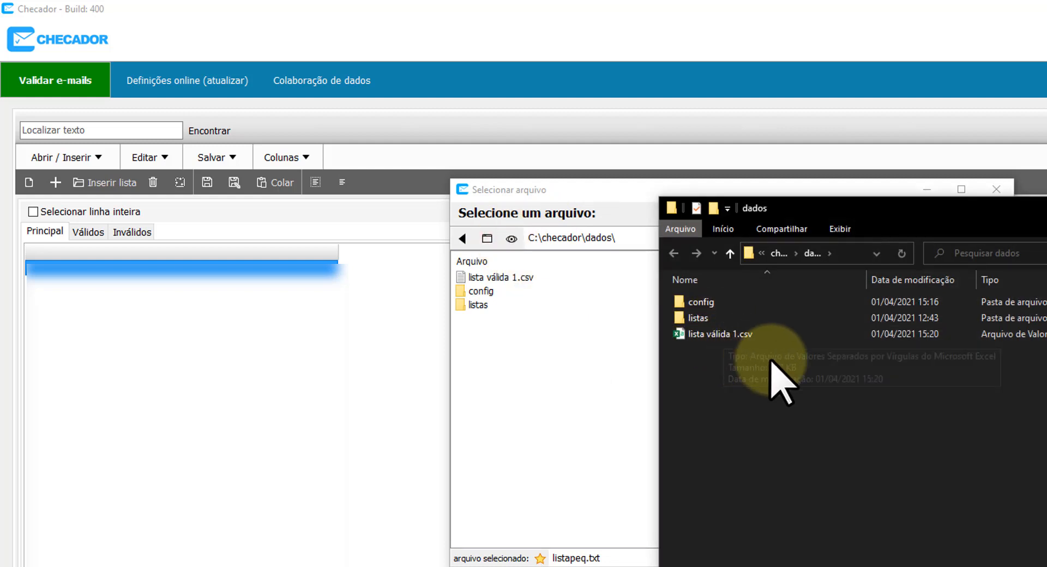
drag(764, 372, 675, 272)
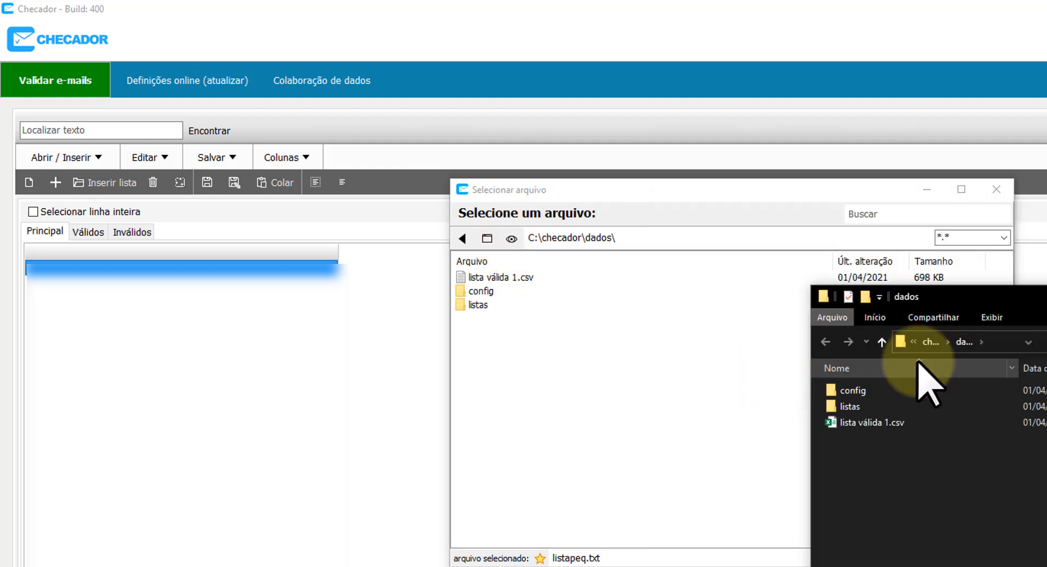